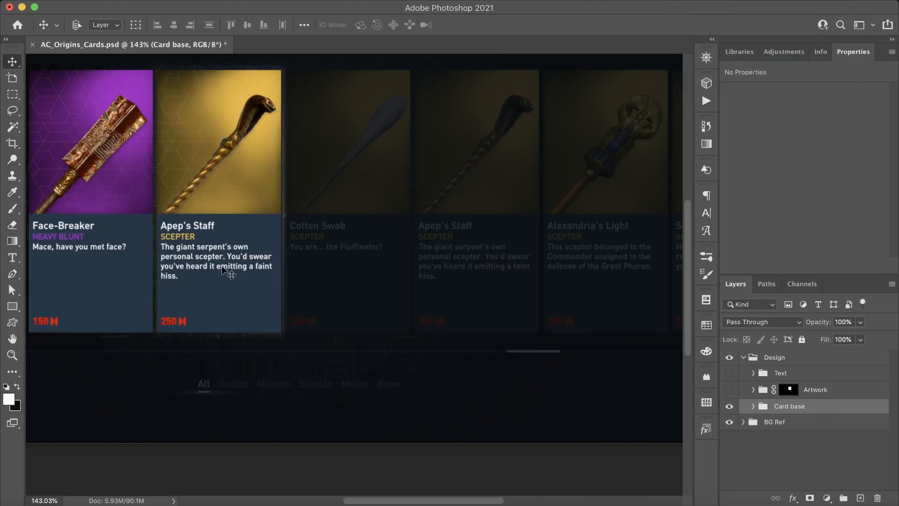
Step: Create a 280 by 584 px rectangle and place it beside the bright Apep's Staff card, aligned with the card's top edge
click(12, 306)
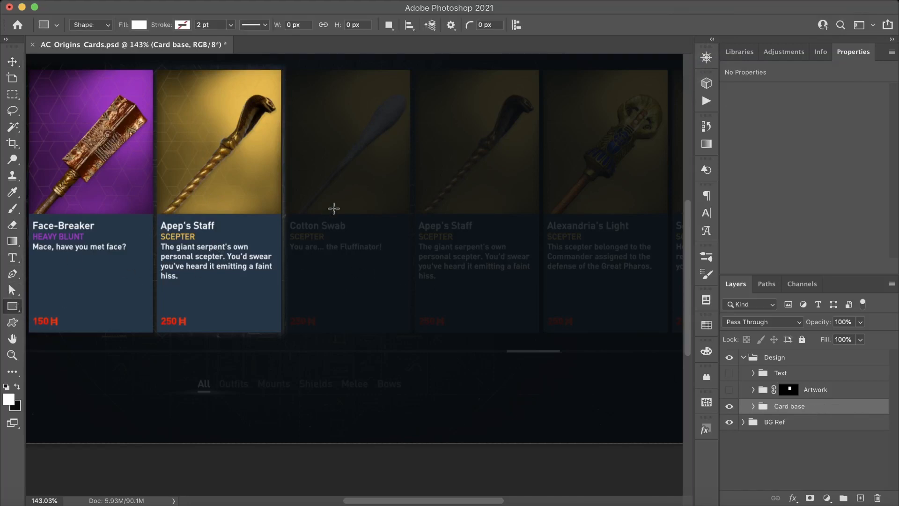
click(351, 178)
text(28)
key(Tab)
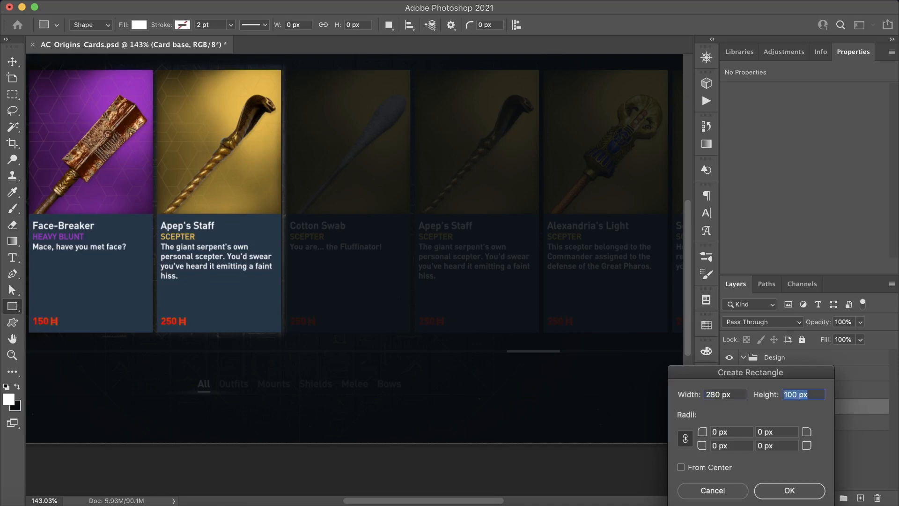
text(584)
click(789, 489)
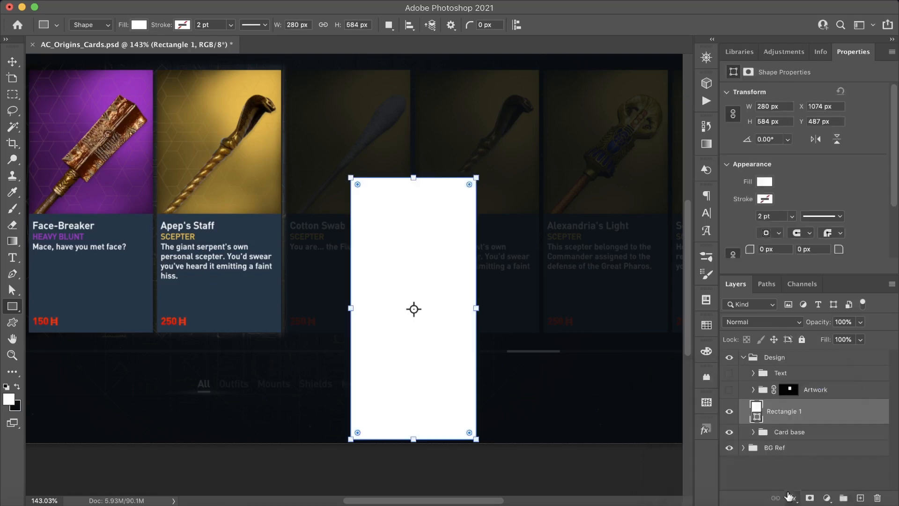
key(v)
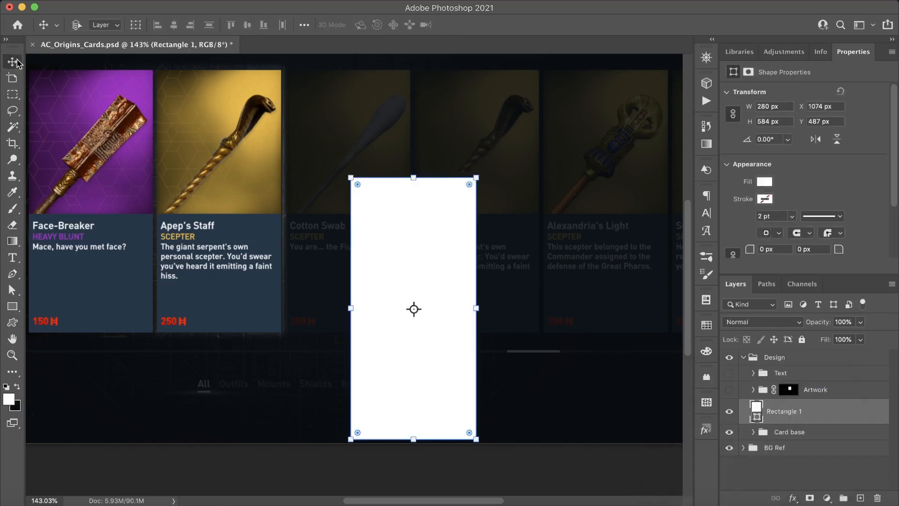
drag(388, 219, 329, 112)
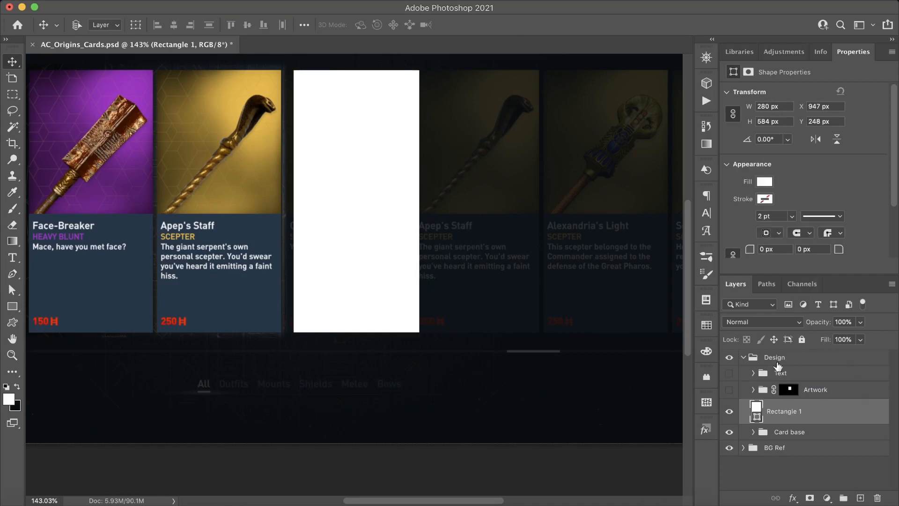
Step: Set the rectangle's fill color to 5c4b1f
double_click(756, 406)
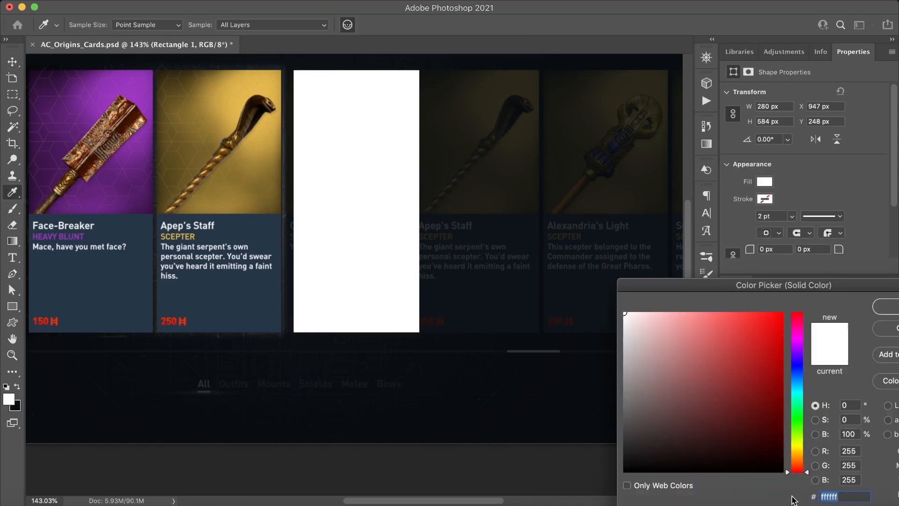
text(5c)
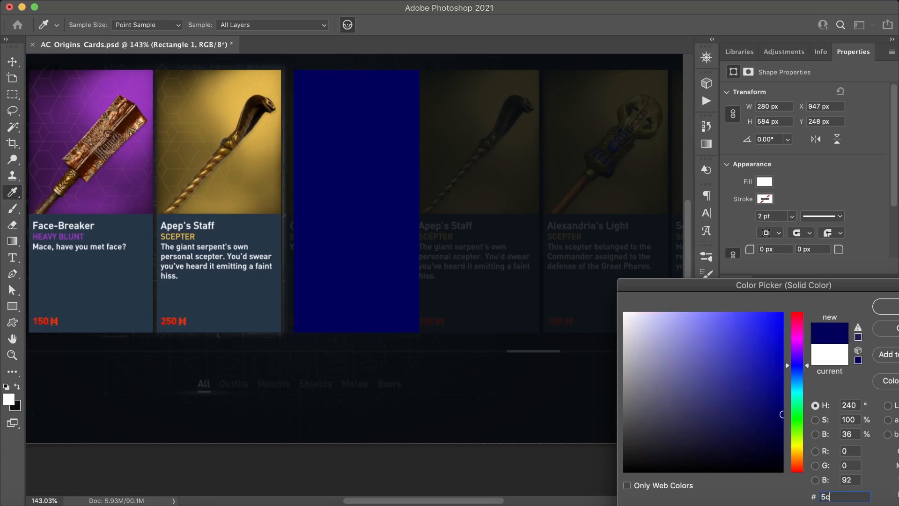
text(4b1f)
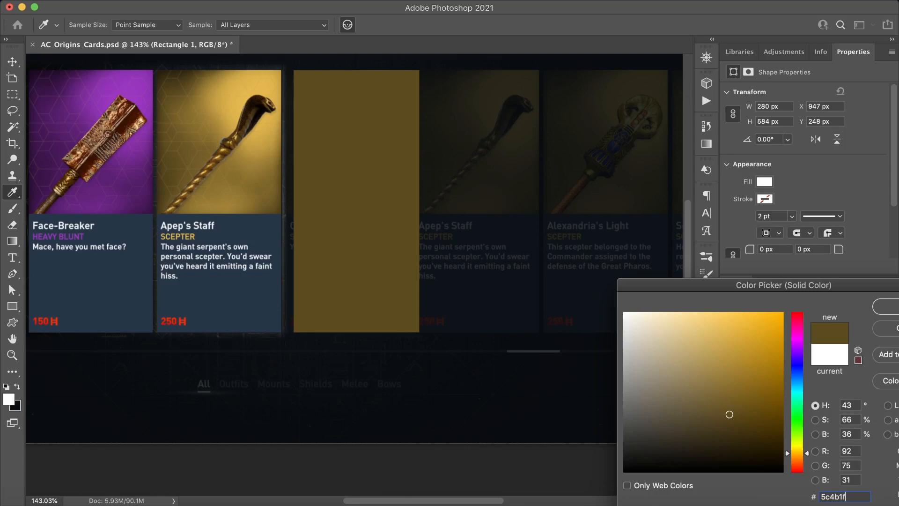
key(Return)
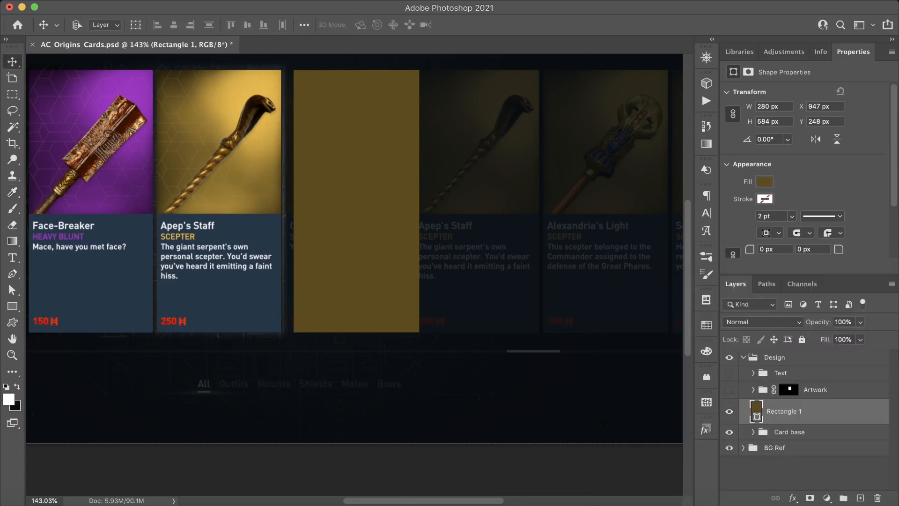
Step: Open the rectangle's blending options and reset the layer effects to the default list
click(793, 498)
click(816, 359)
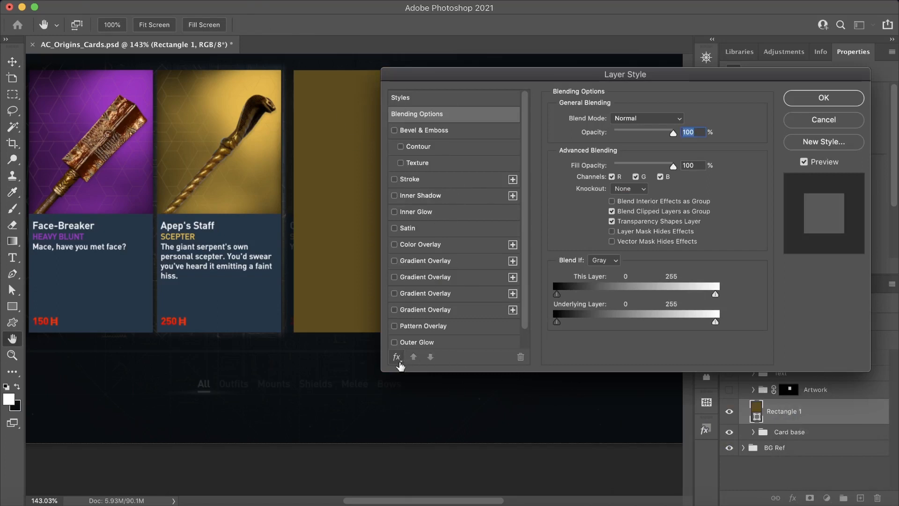
click(396, 357)
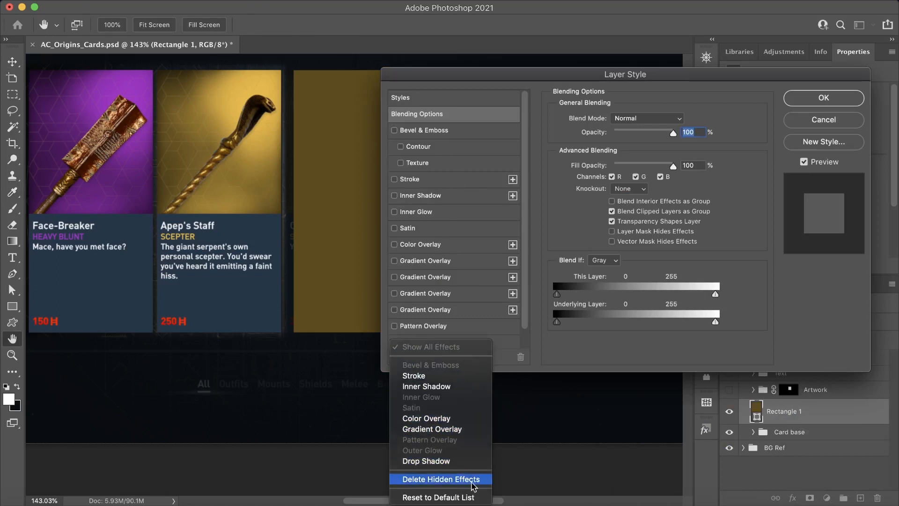
click(476, 498)
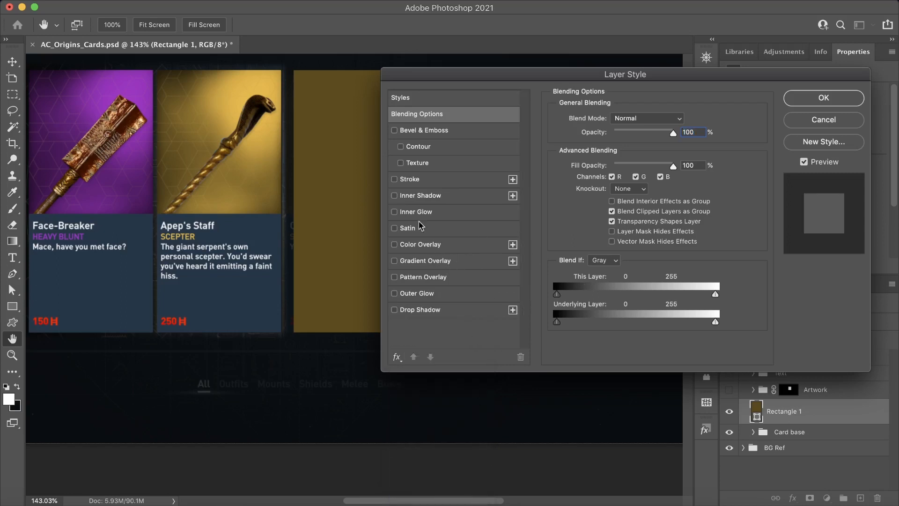
Step: Add an inner shadow to the rectangle with color 263646, 100% opacity, a -90° angle and a 264 px distance
click(395, 196)
click(415, 195)
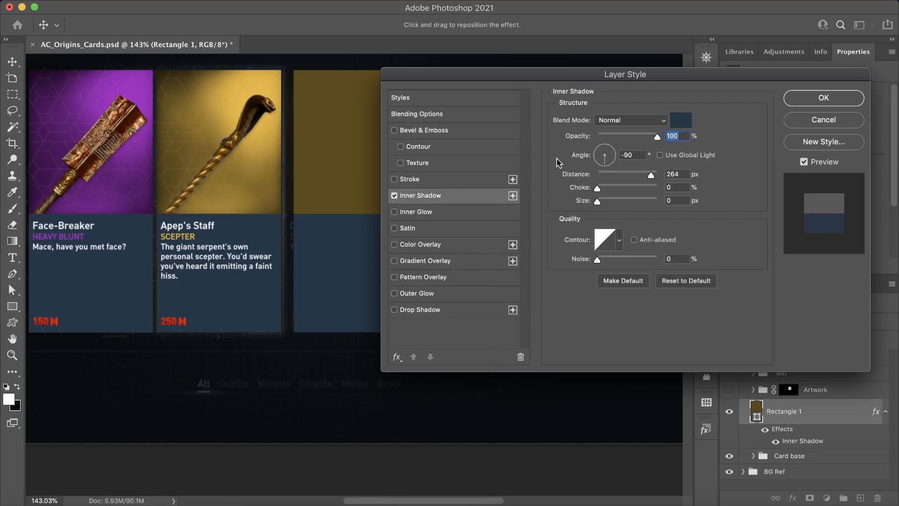
click(681, 121)
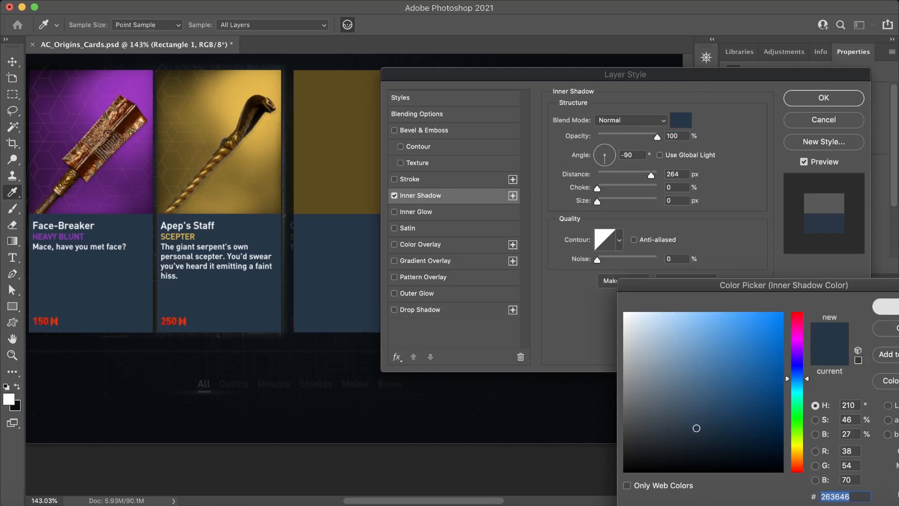
click(881, 306)
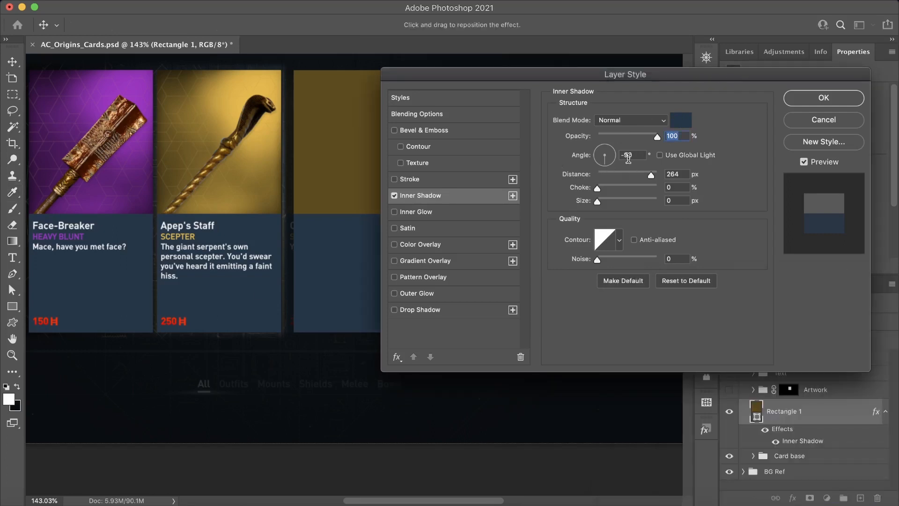
click(636, 154)
mouse_move(651, 176)
mouse_down()
mouse_move(591, 178)
mouse_move(652, 177)
mouse_up()
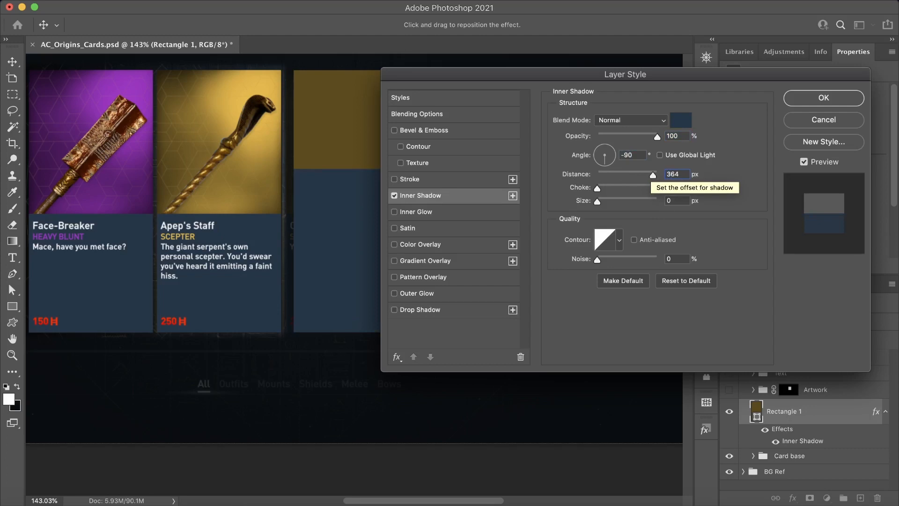
key(BackSpace)
text(2)
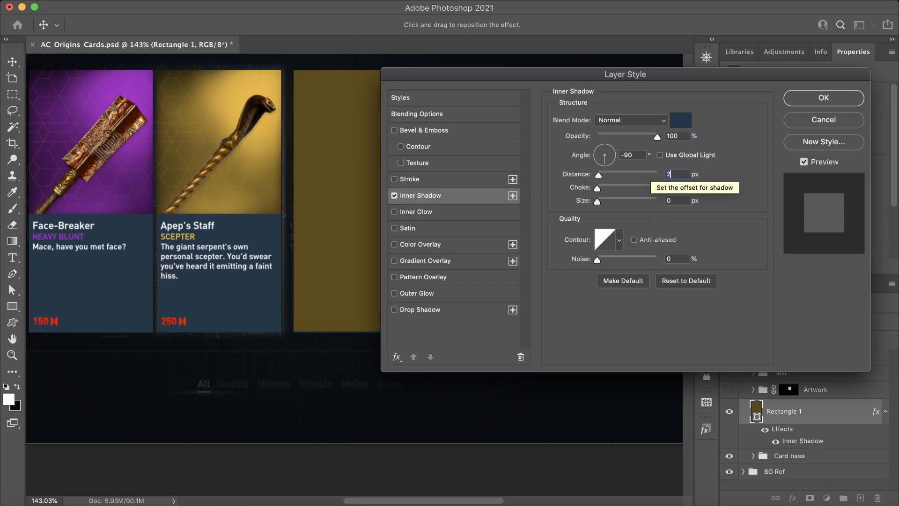
text(64)
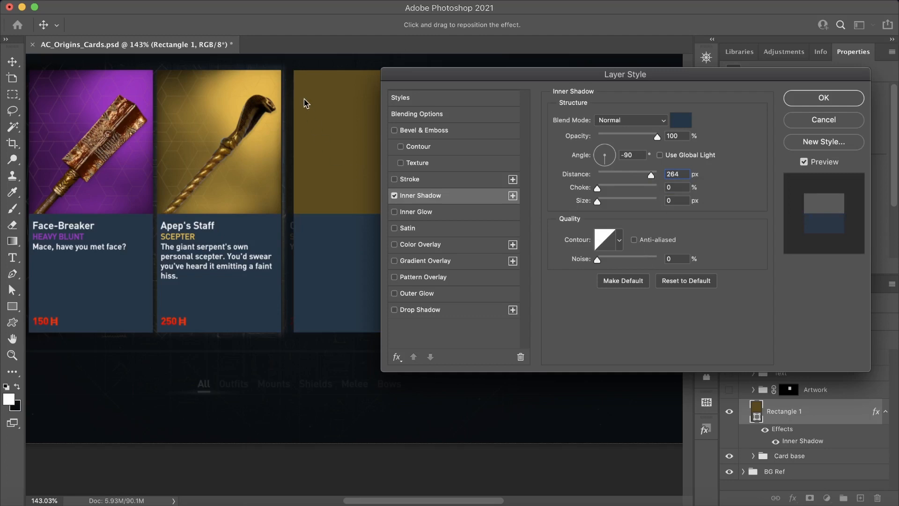
Step: Add an inner glow to the rectangle with the dark brown color 181202, 50% opacity and a size of 57 px
click(394, 211)
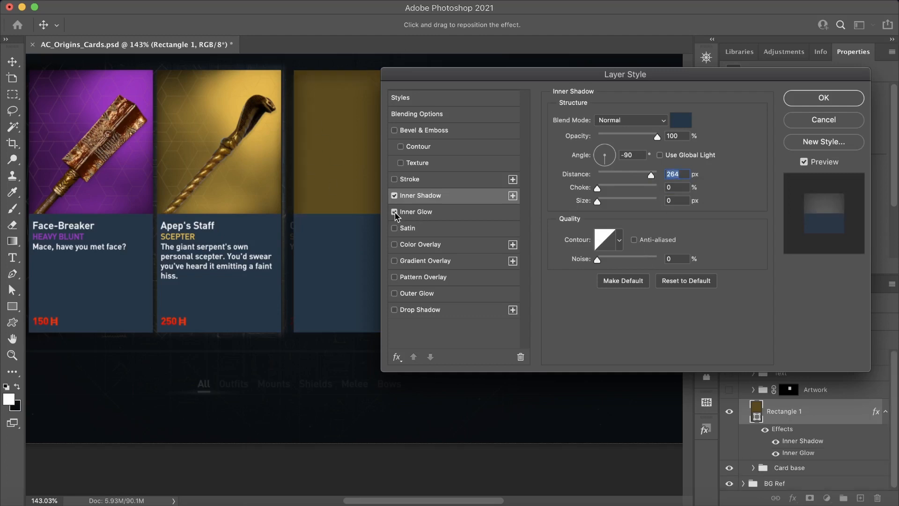
click(412, 213)
drag(566, 78, 624, 67)
click(641, 154)
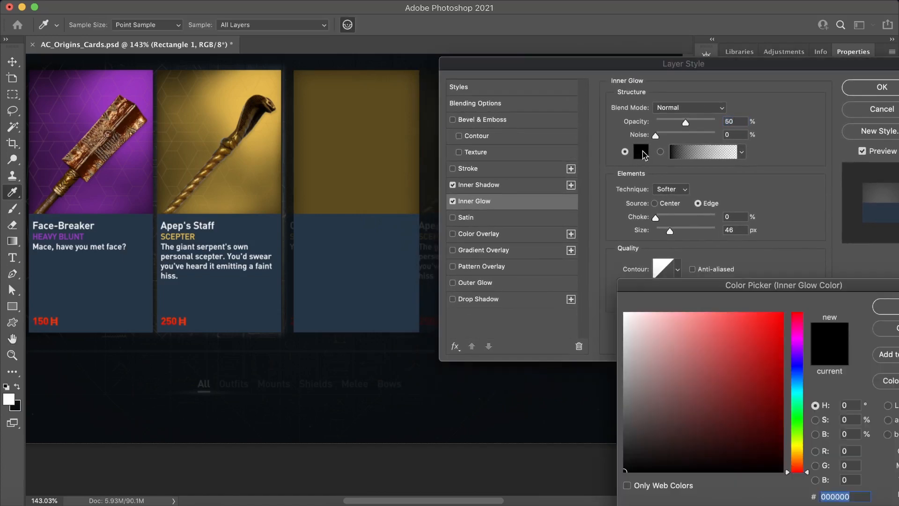
click(365, 192)
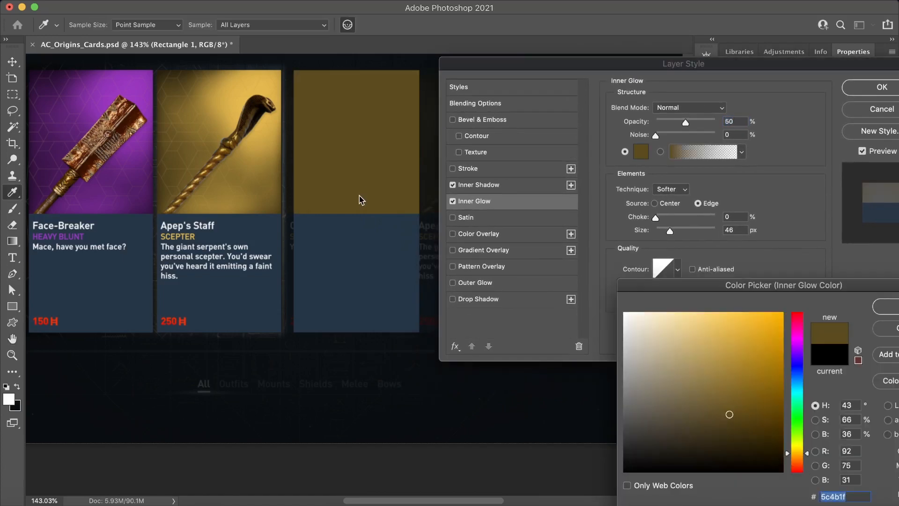
click(767, 451)
drag(767, 451, 768, 456)
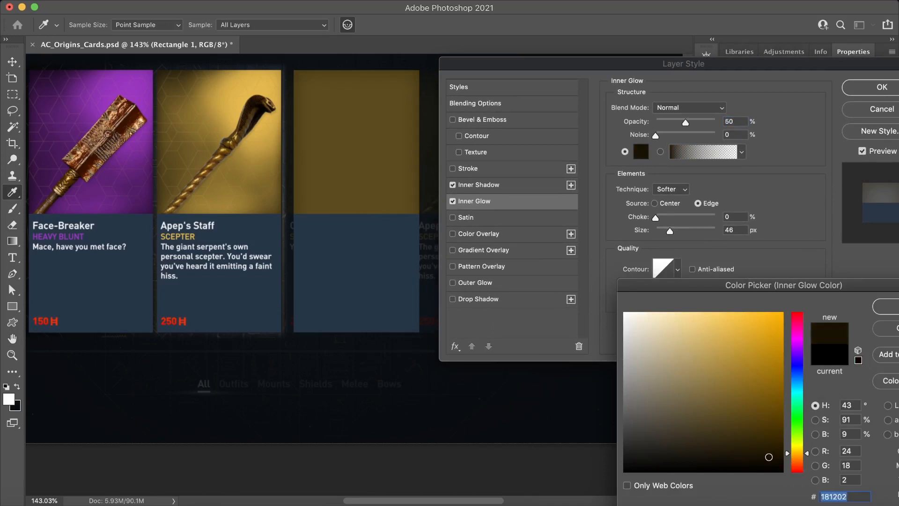
key(Return)
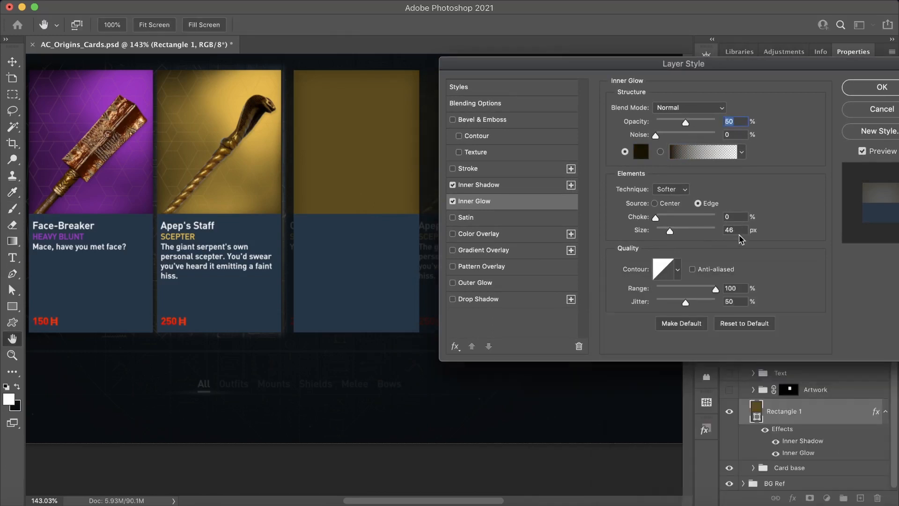
drag(668, 234, 674, 236)
click(672, 232)
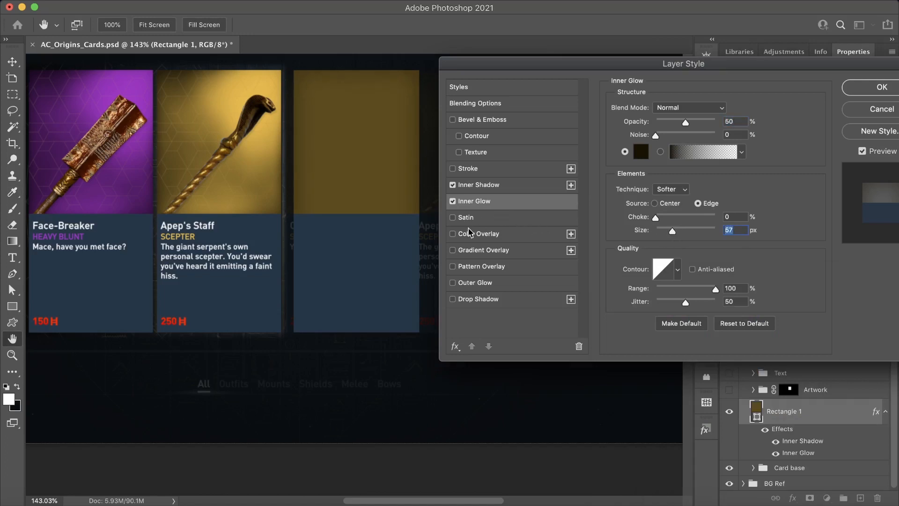
Step: Apply a radial gradient overlay to the rectangle in Linear Dodge (Add) mode with 70% opacity and 70% scale
click(453, 250)
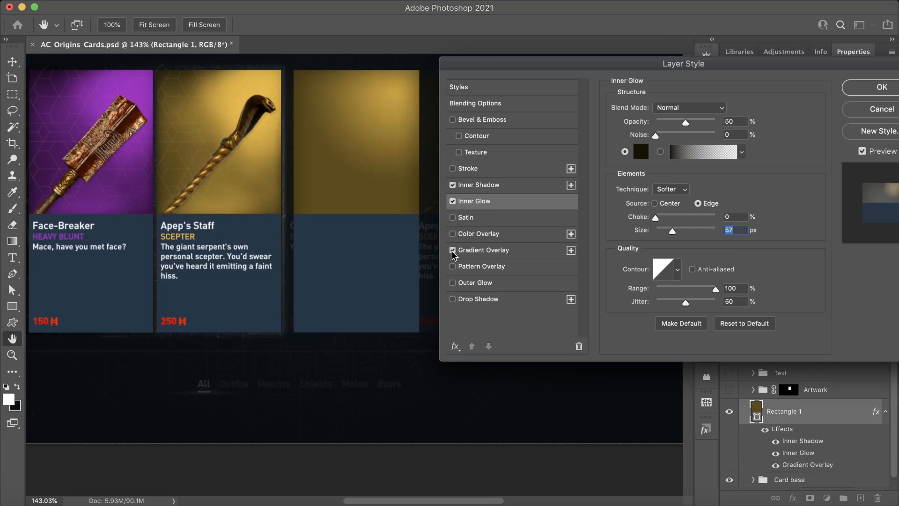
click(471, 251)
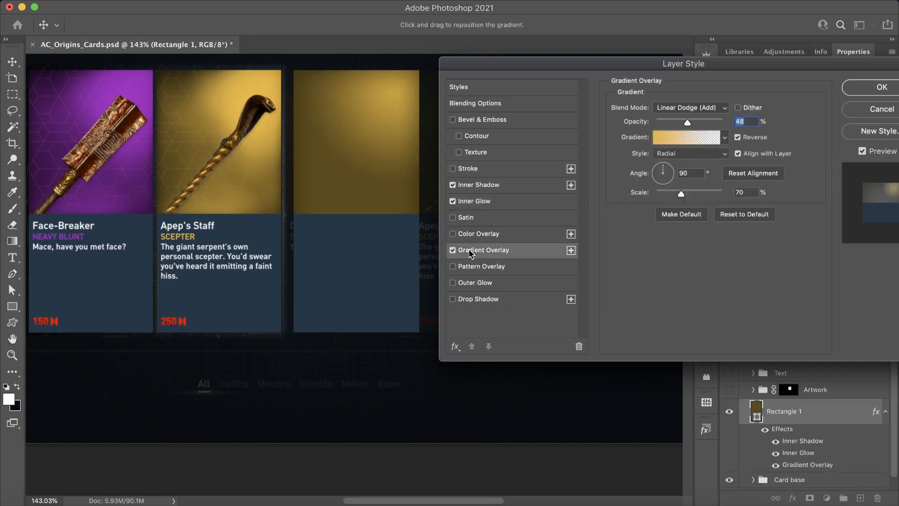
click(684, 154)
click(675, 154)
click(692, 107)
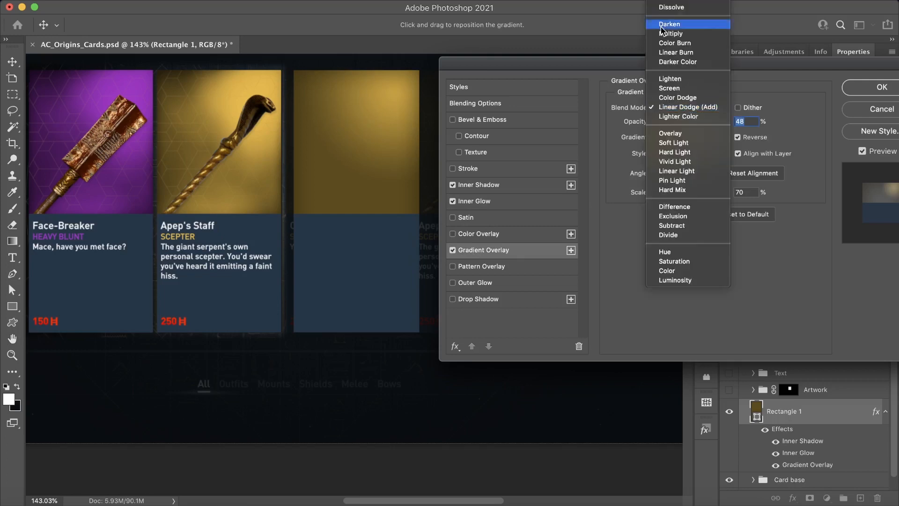
click(784, 92)
click(695, 108)
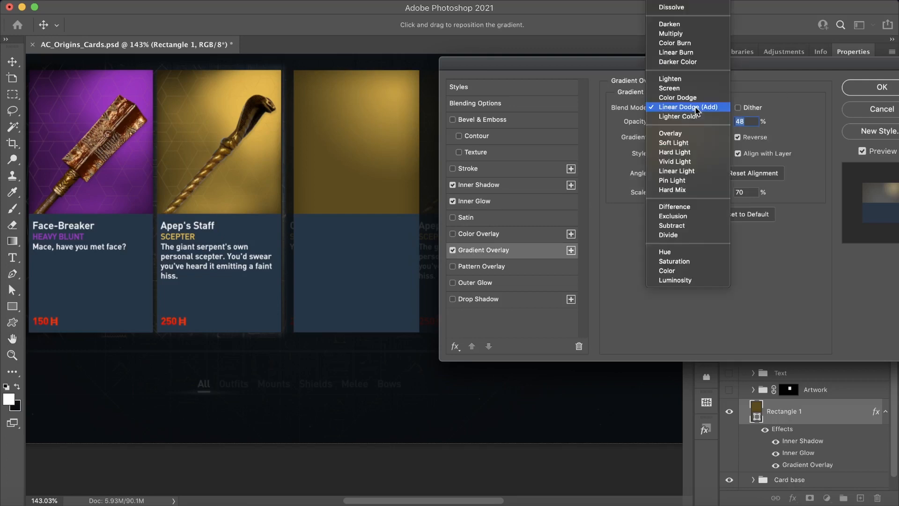
click(796, 103)
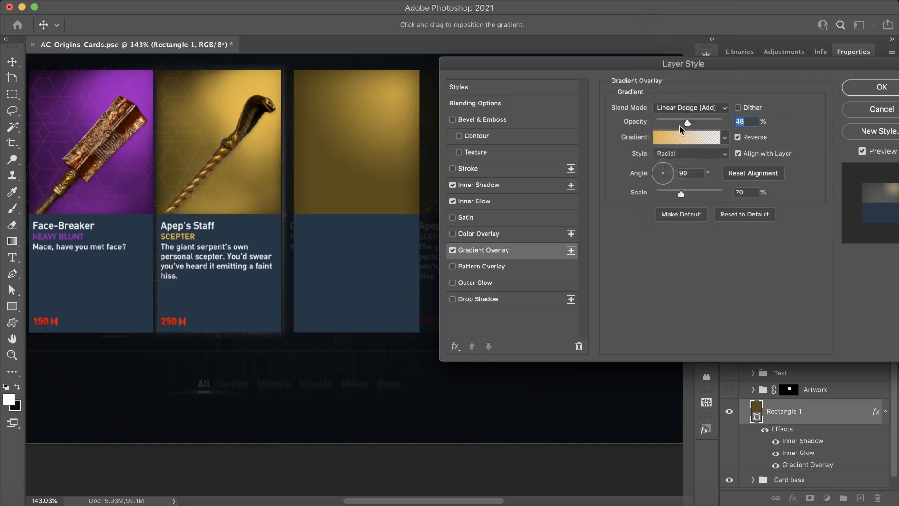
drag(687, 122, 701, 123)
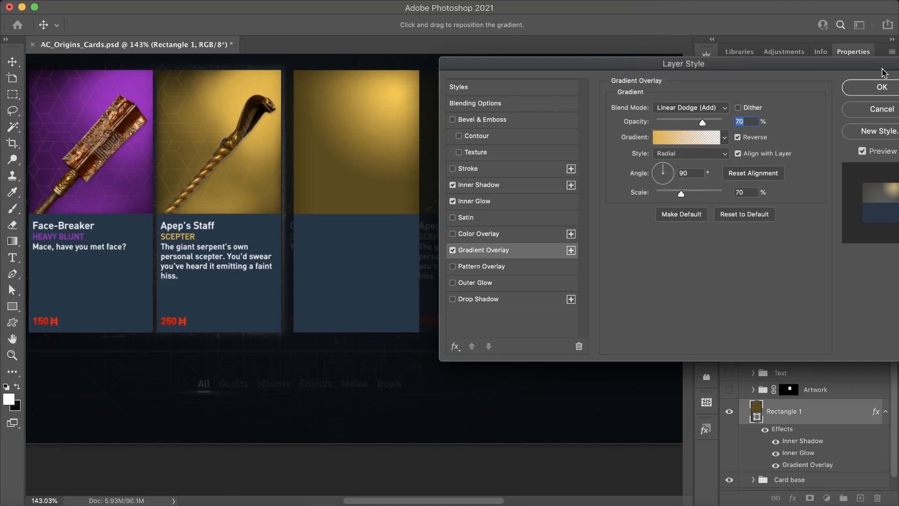
click(877, 88)
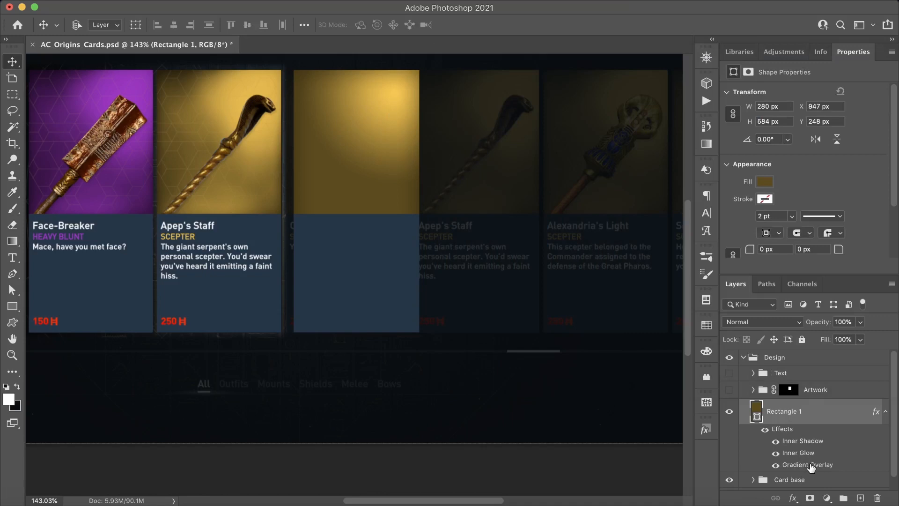
Step: Reposition the gradient overlay's glow in the gold area's upper right, and add a second gradient overlay centered near the gold area's lower edge
double_click(811, 465)
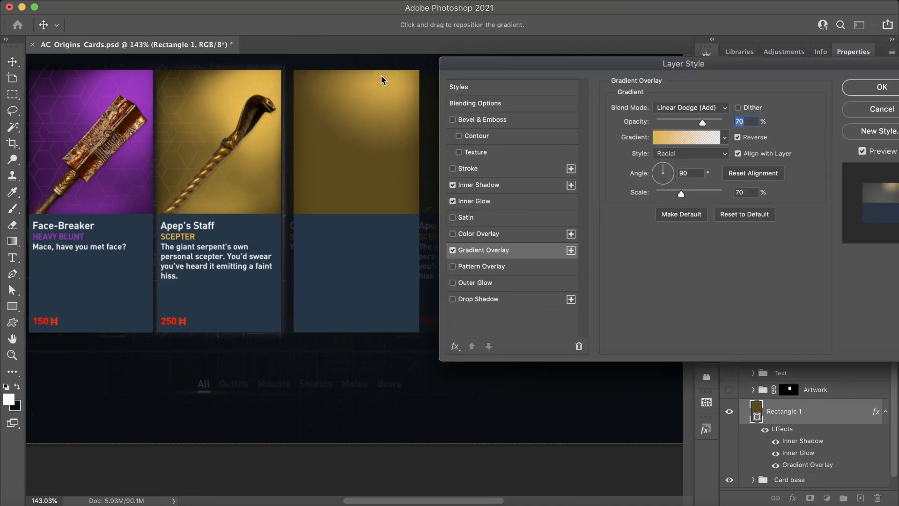
mouse_move(389, 104)
mouse_down()
mouse_move(389, 93)
mouse_move(393, 113)
mouse_up()
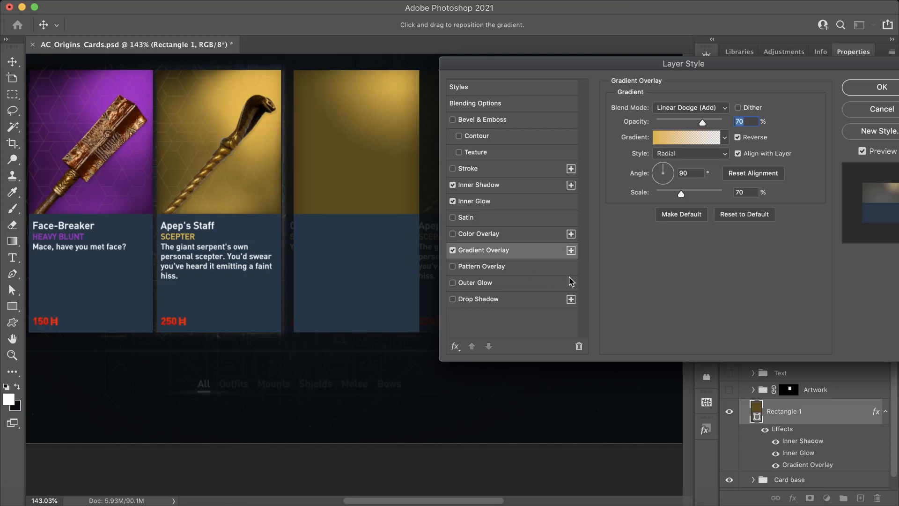
click(570, 250)
drag(396, 81, 355, 197)
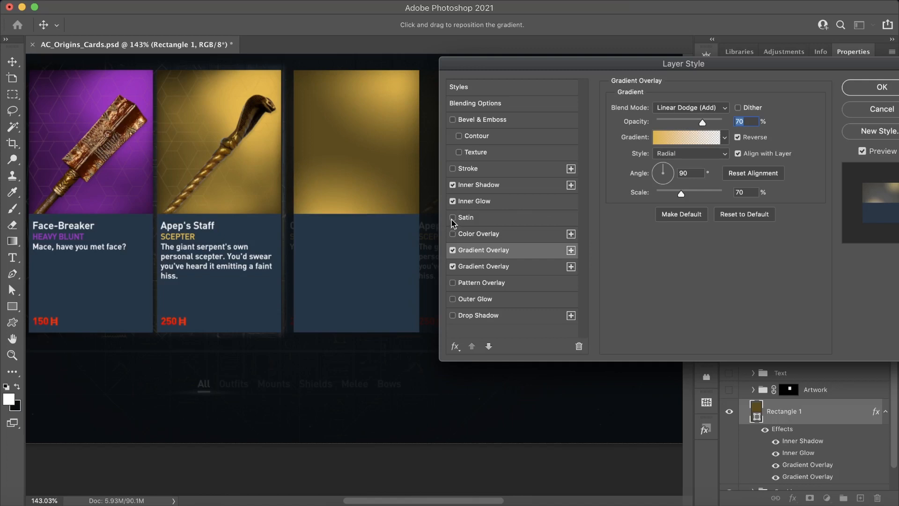
Step: Add an inverted dark brown satin effect to the rectangle with 26% opacity, a 77° angle, 102 px distance and 172 px size
click(466, 218)
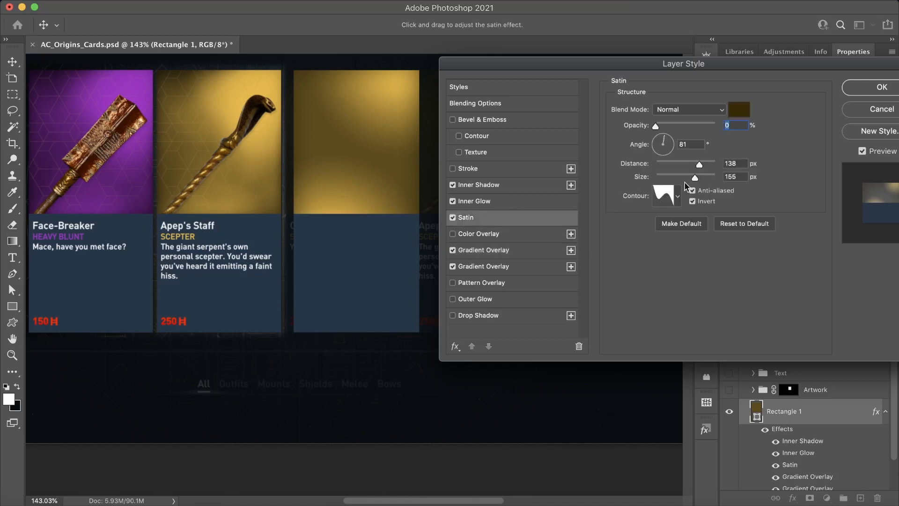
drag(656, 127, 715, 127)
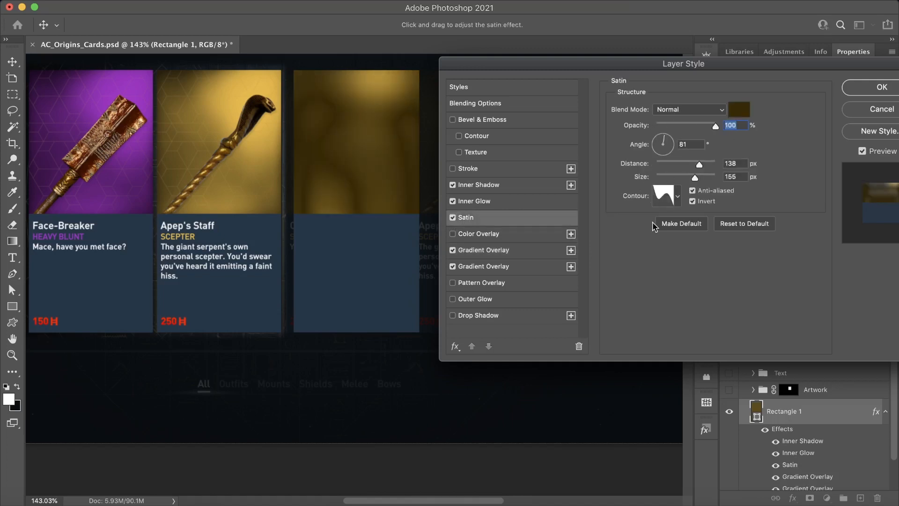
click(676, 201)
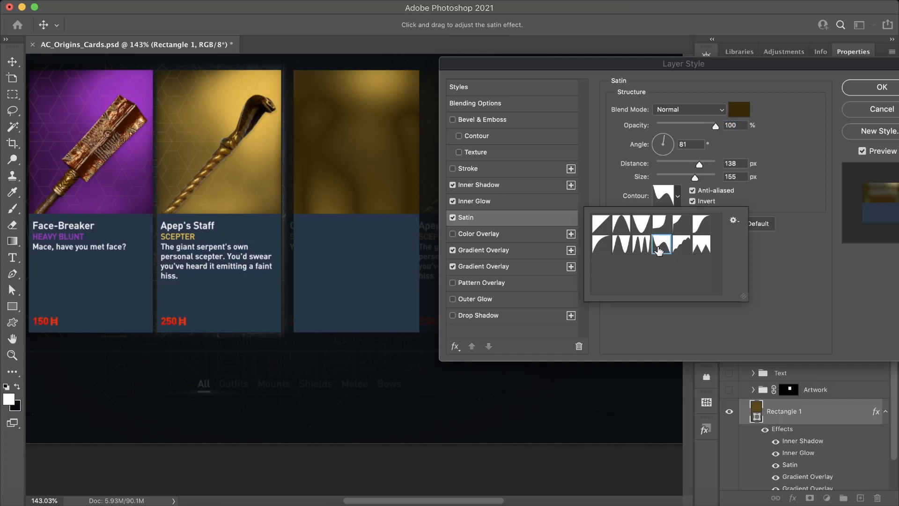
click(696, 178)
mouse_move(694, 178)
mouse_down()
mouse_move(679, 165)
mouse_move(713, 160)
mouse_move(703, 164)
mouse_up()
mouse_move(374, 165)
mouse_down()
mouse_move(357, 161)
mouse_move(391, 160)
mouse_move(373, 144)
mouse_move(345, 150)
mouse_move(368, 172)
mouse_up()
drag(716, 126, 671, 125)
mouse_move(359, 170)
mouse_down()
mouse_move(347, 146)
mouse_move(387, 163)
mouse_move(307, 125)
mouse_move(366, 146)
mouse_move(353, 141)
mouse_up()
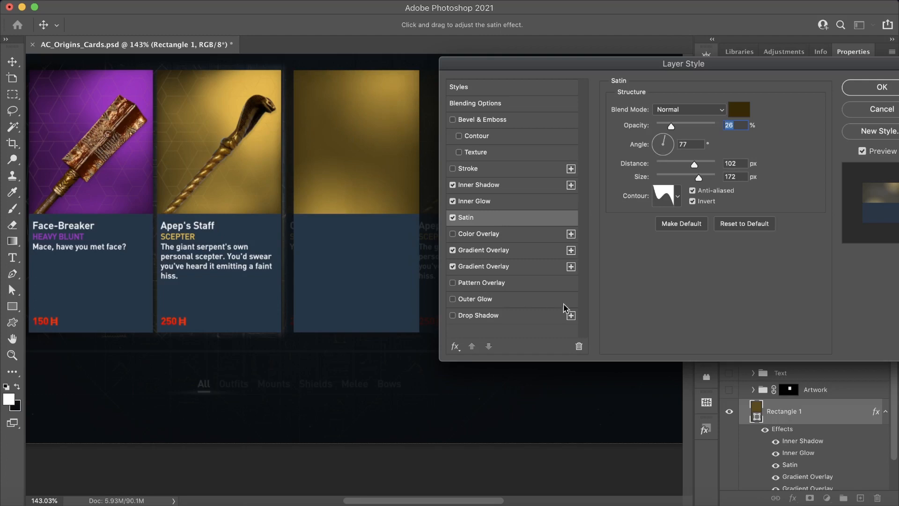
Step: Add a hexagon pattern overlay to the rectangle in Overlay mode with 14% opacity and 100% scale
click(470, 283)
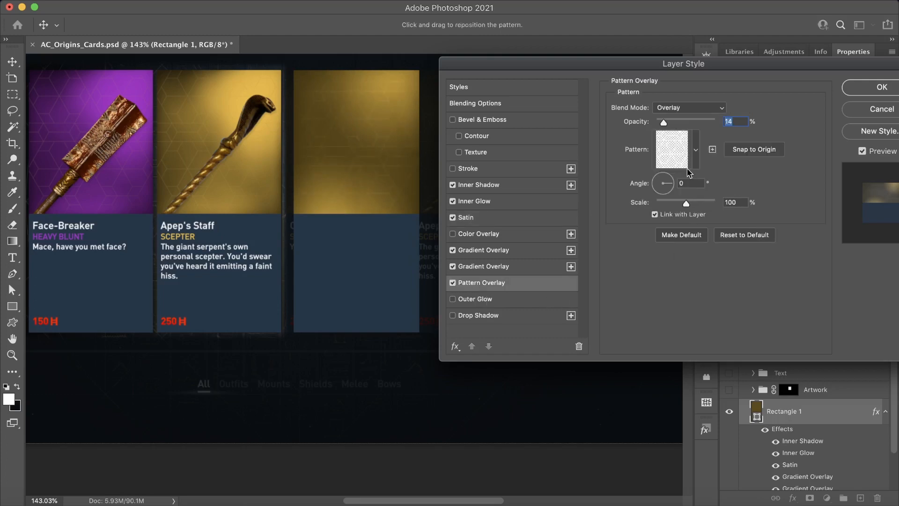
click(694, 149)
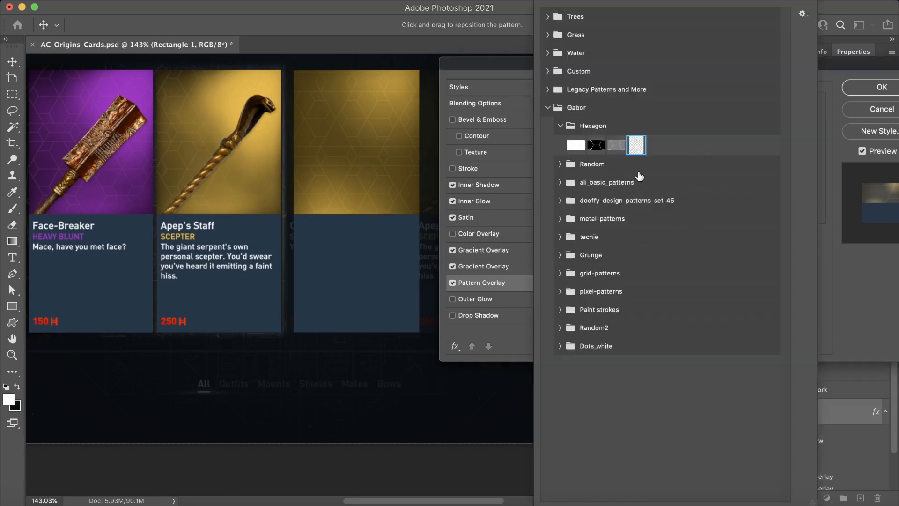
click(860, 278)
double_click(739, 202)
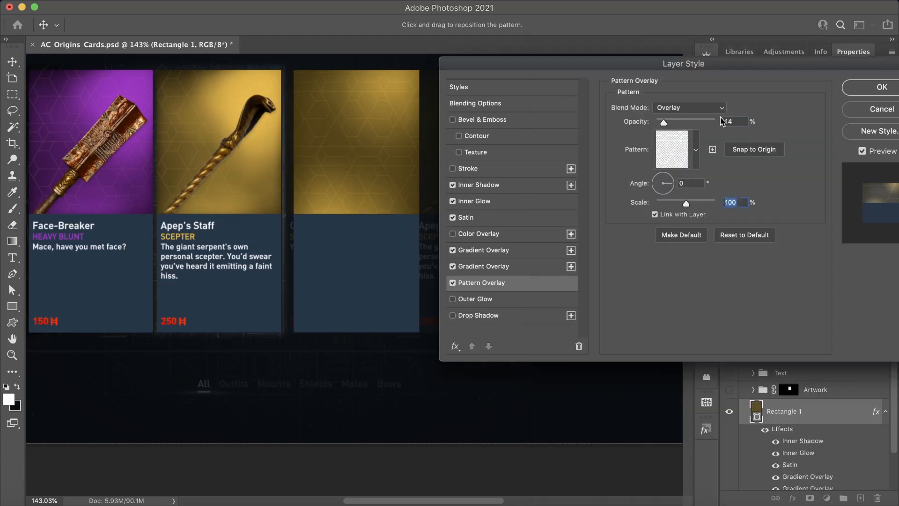
Step: Add a third radial gradient overlay and place its glow near the upper edge of the gold area
click(496, 268)
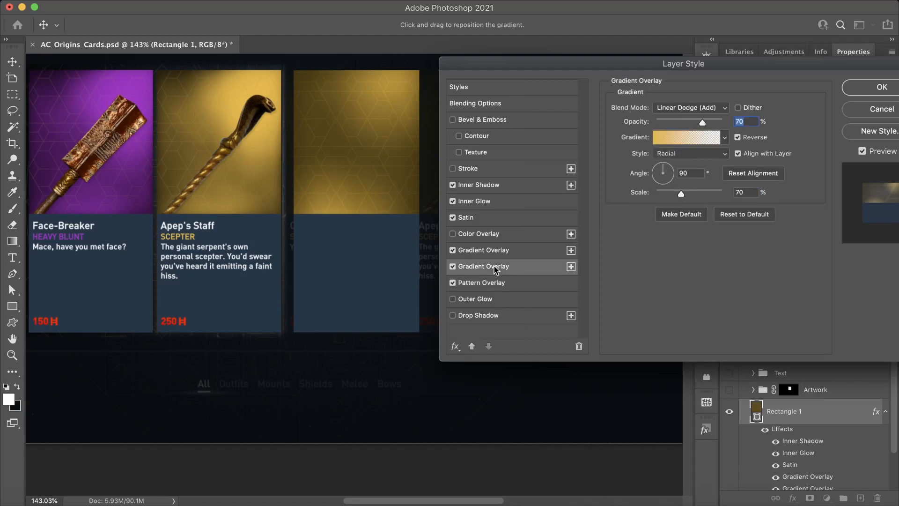
click(570, 266)
drag(395, 124, 377, 76)
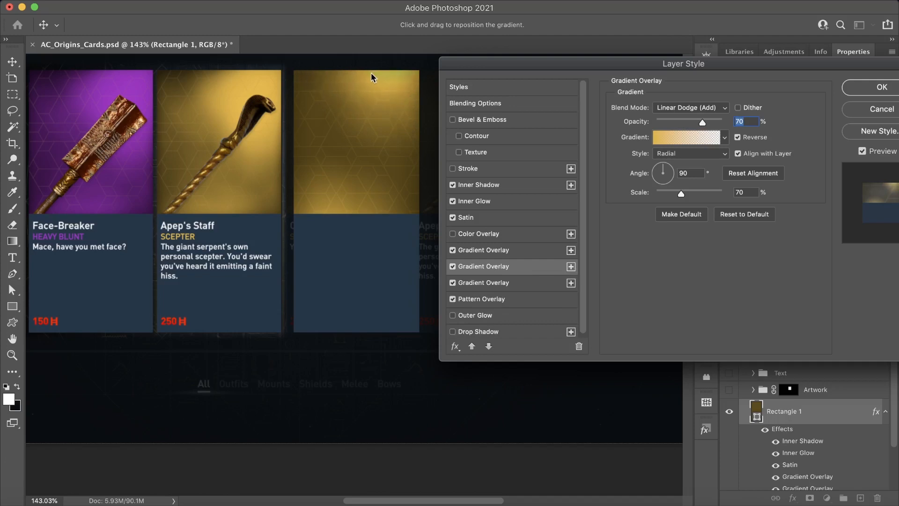
Step: Add a fourth gradient overlay at 50% scale and place its glow near the gold area's lower edge
click(518, 283)
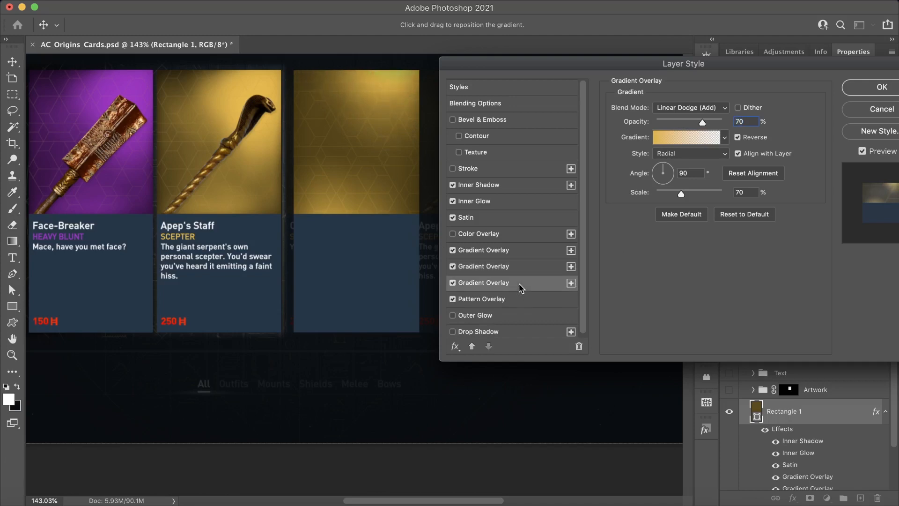
click(571, 283)
drag(374, 73, 365, 203)
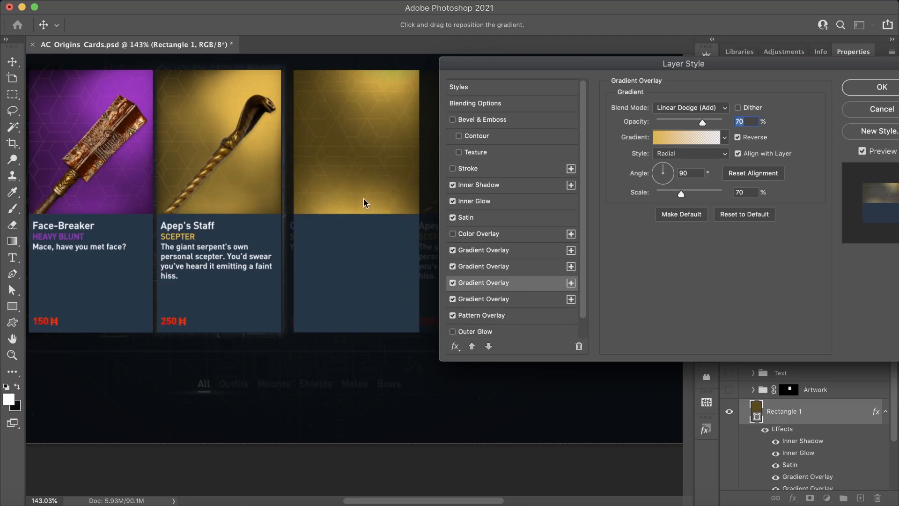
click(754, 192)
key(shift+Down)
key(shift+Down)
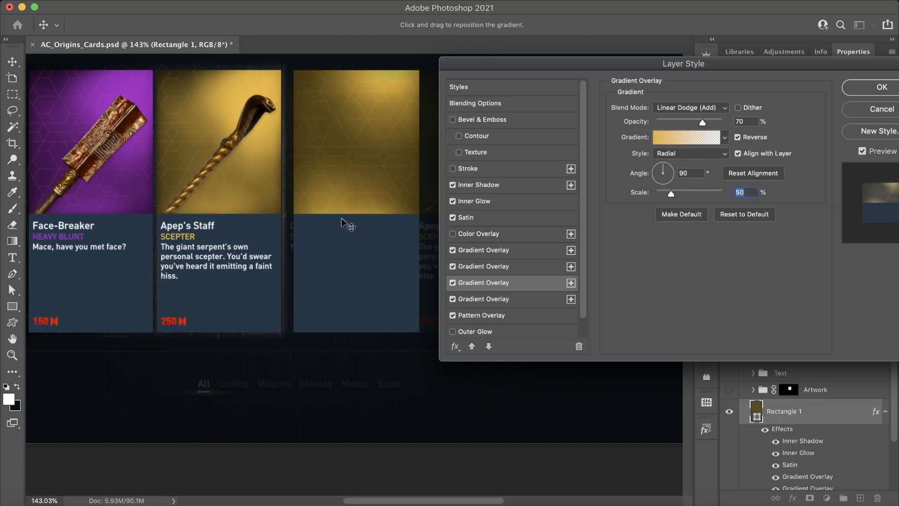
drag(393, 209, 360, 201)
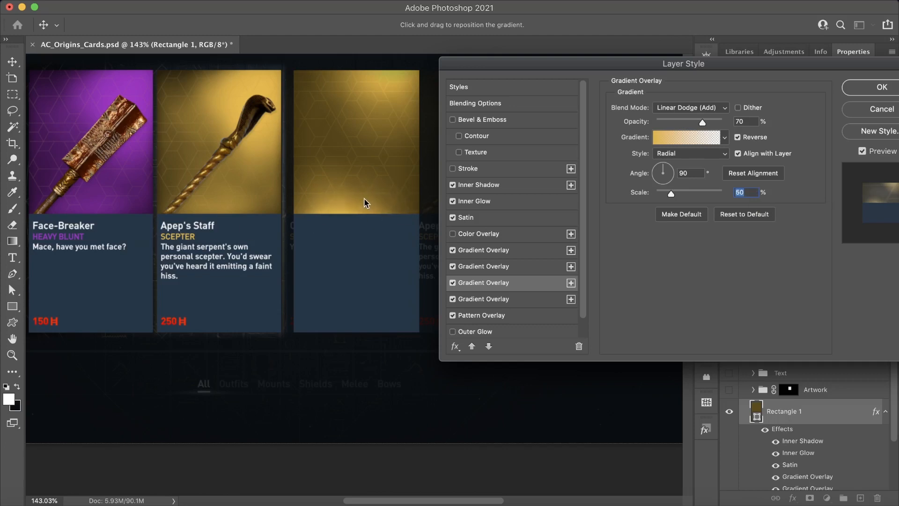
Step: Add a fifth gradient overlay with 30% opacity and 60% scale near the gold area's lower edge, and apply the layer style
click(571, 299)
drag(374, 172, 364, 154)
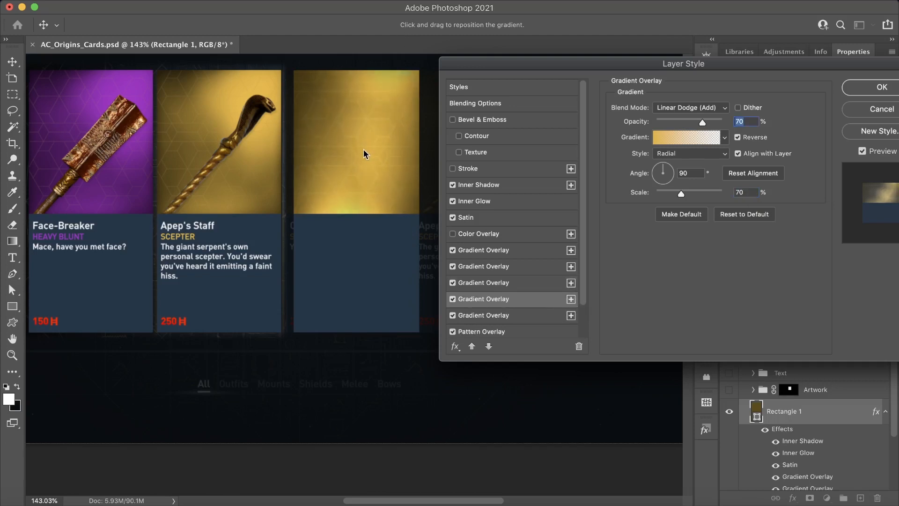
click(749, 121)
key(shift+Down)
key(shift+Down)
key(shift+Down)
key(shift+Down)
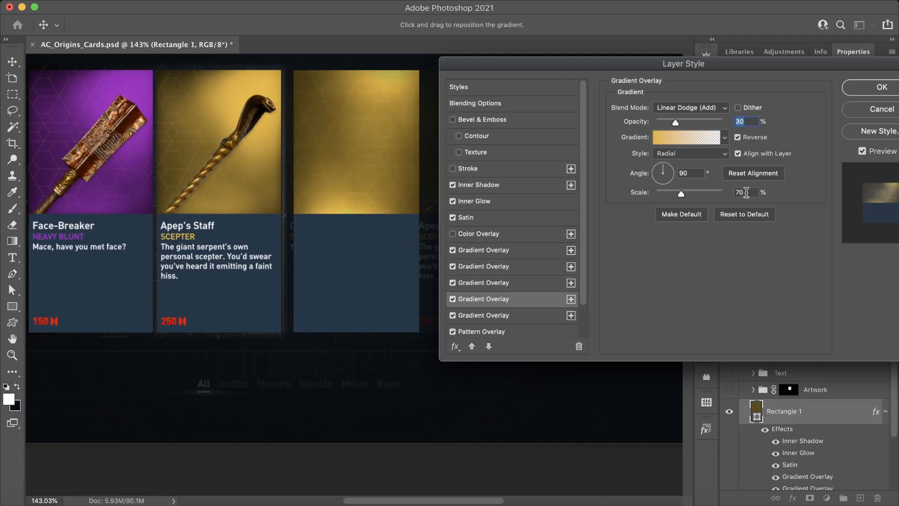
click(745, 192)
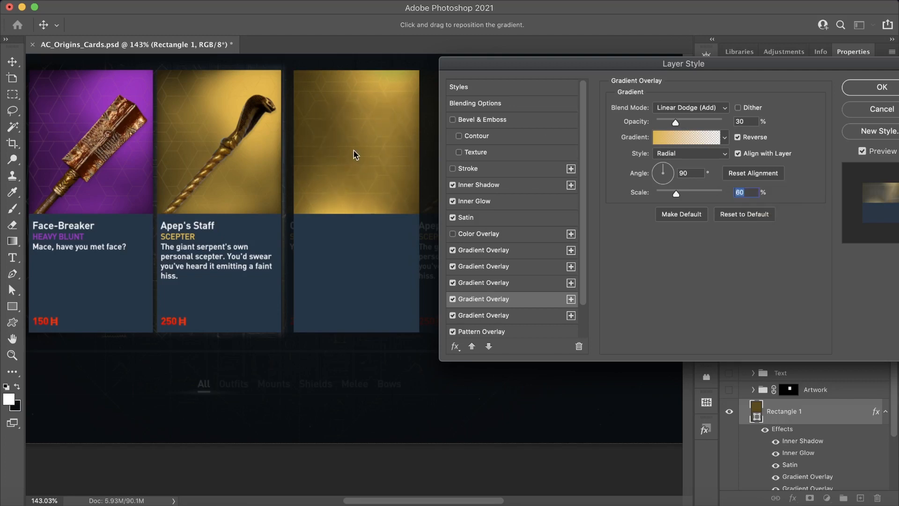
drag(349, 161, 384, 212)
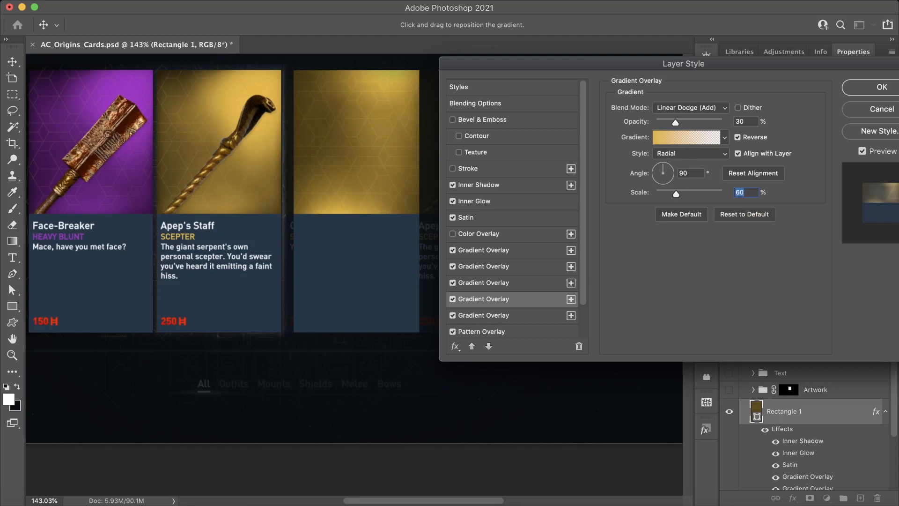
click(882, 88)
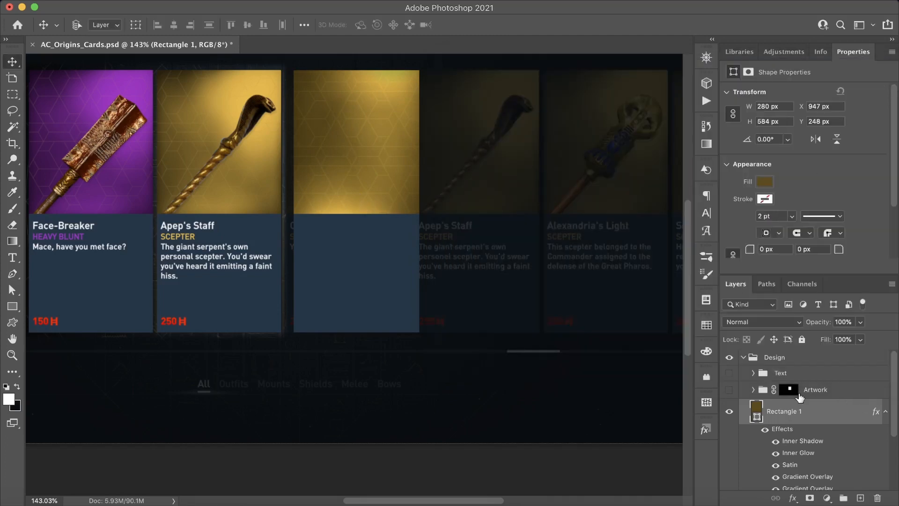
Step: Show the masked Artwork group with its Spear layer on top of the card base
click(753, 389)
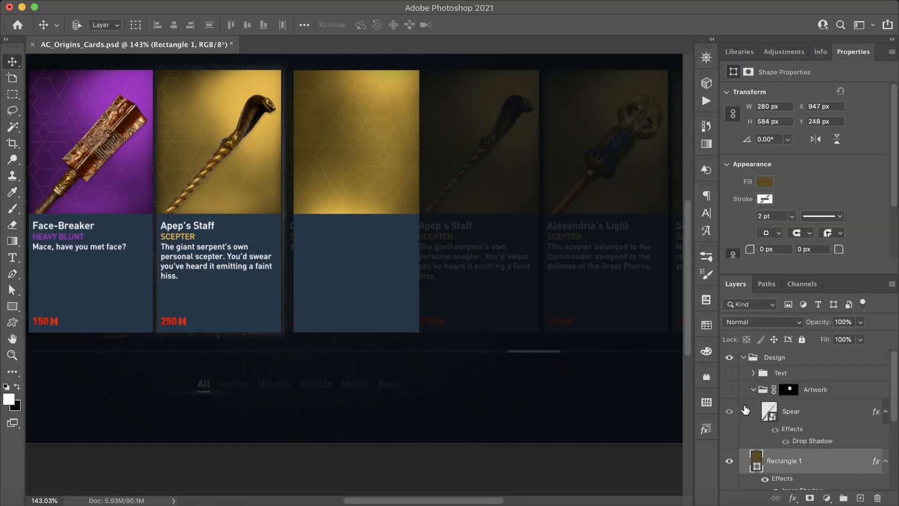
click(729, 390)
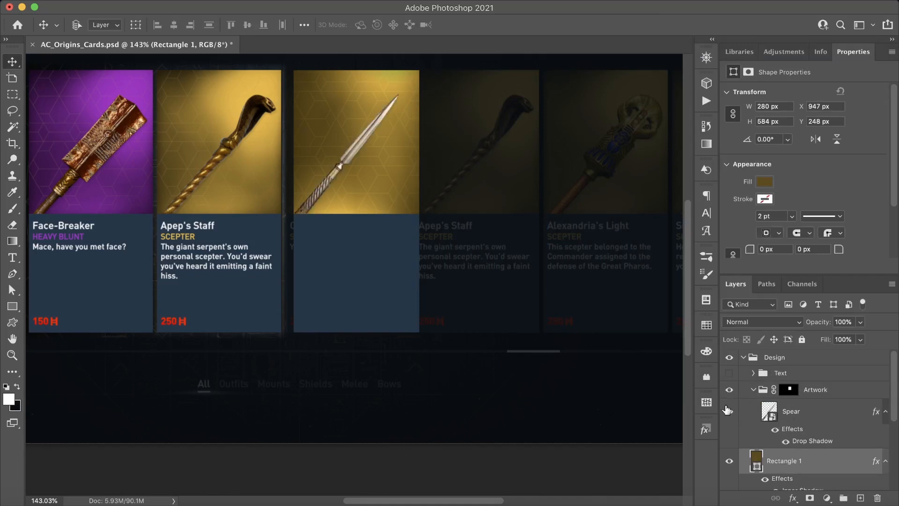
click(729, 411)
click(795, 413)
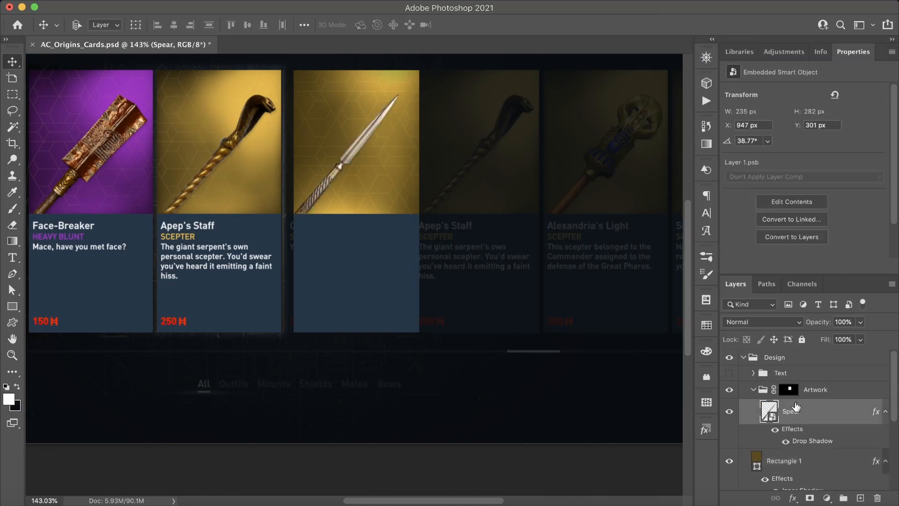
click(825, 390)
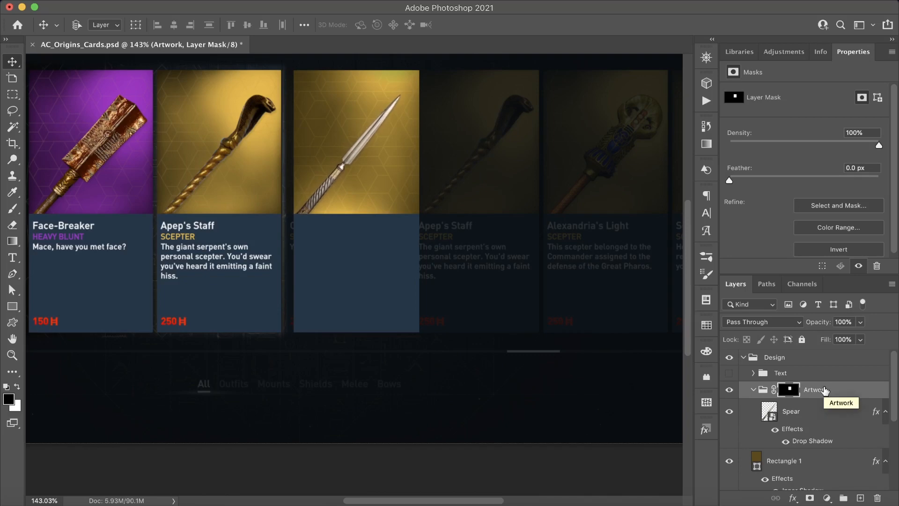
Step: Adjust the distance of the Spear layer's drop shadow and apply the layer style
double_click(814, 441)
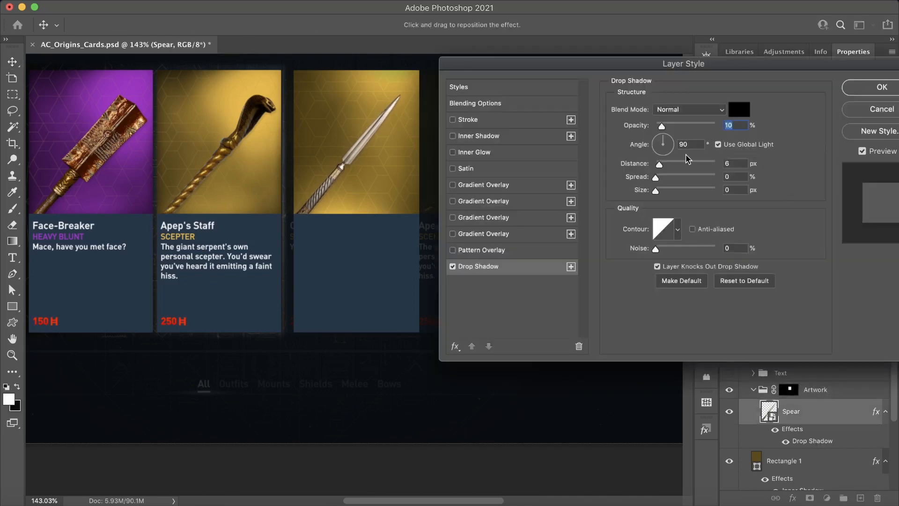
drag(660, 164, 661, 164)
click(872, 89)
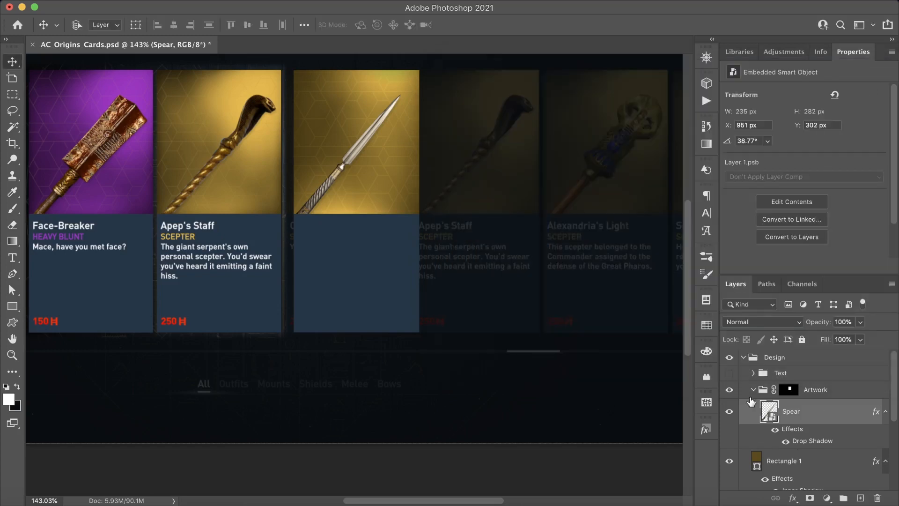
Step: Show the Text group on the card and expand it to reveal its text layers
click(729, 373)
click(753, 373)
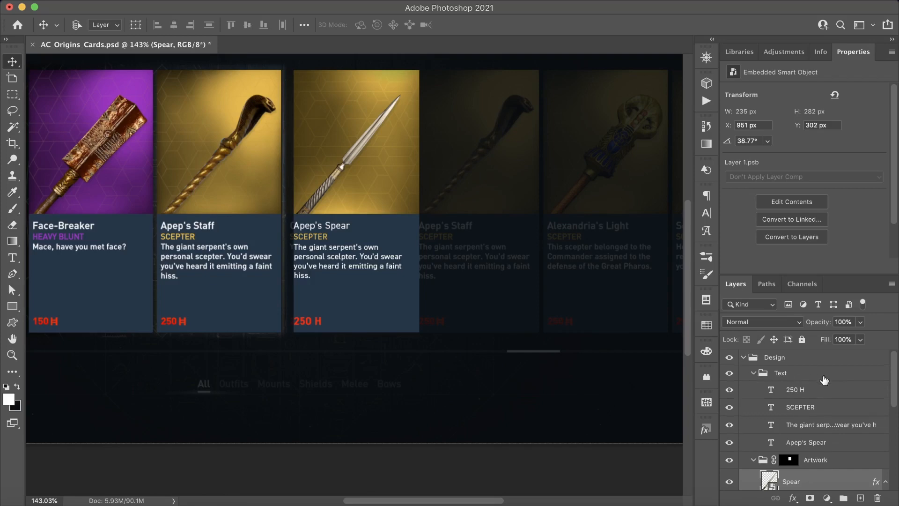
click(730, 434)
click(730, 434)
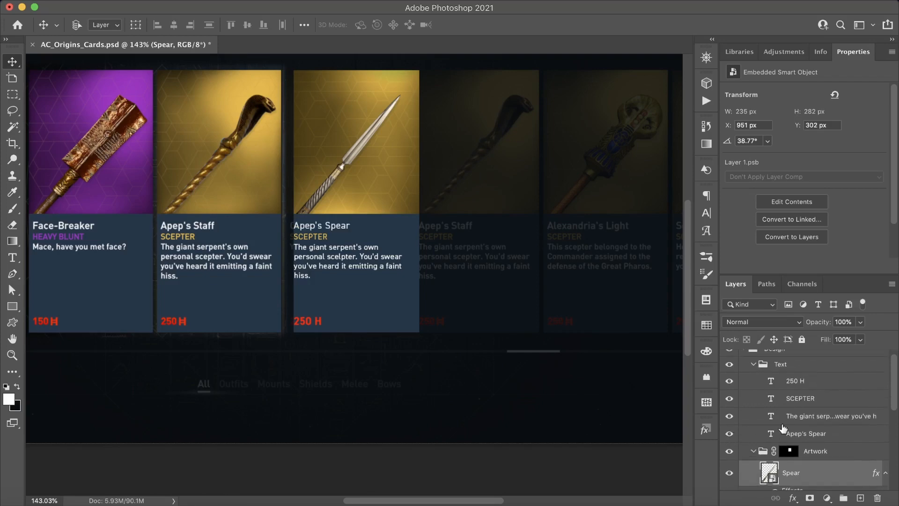
Step: Nudge the whole Text group slightly to the right so the text is inset from the card's left edge
click(796, 370)
key(Right)
key(Right)
key(Right)
key(Right)
key(Right)
key(Right)
key(Right)
key(Right)
key(Left)
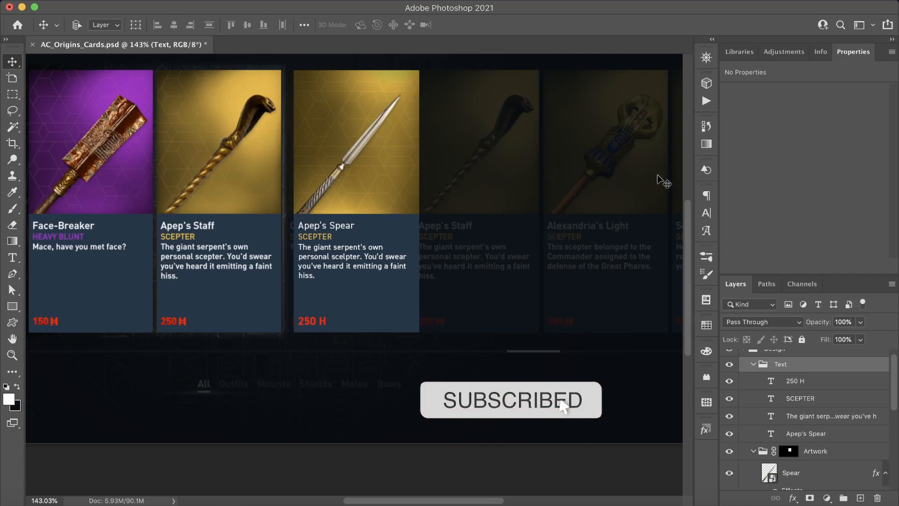
Step: Collapse the Design group and hide it, showing the Gold Card design group inside BG Ref instead
scroll(772, 388, up, 1)
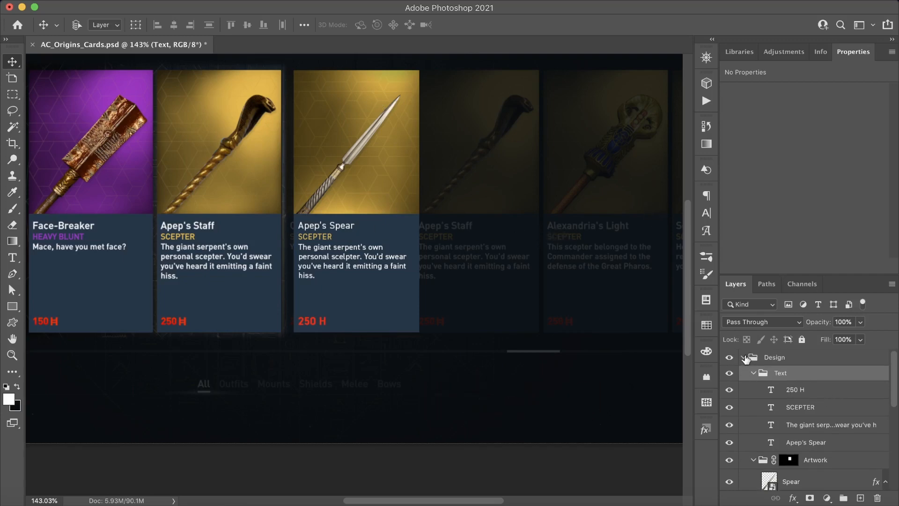
click(744, 358)
click(744, 373)
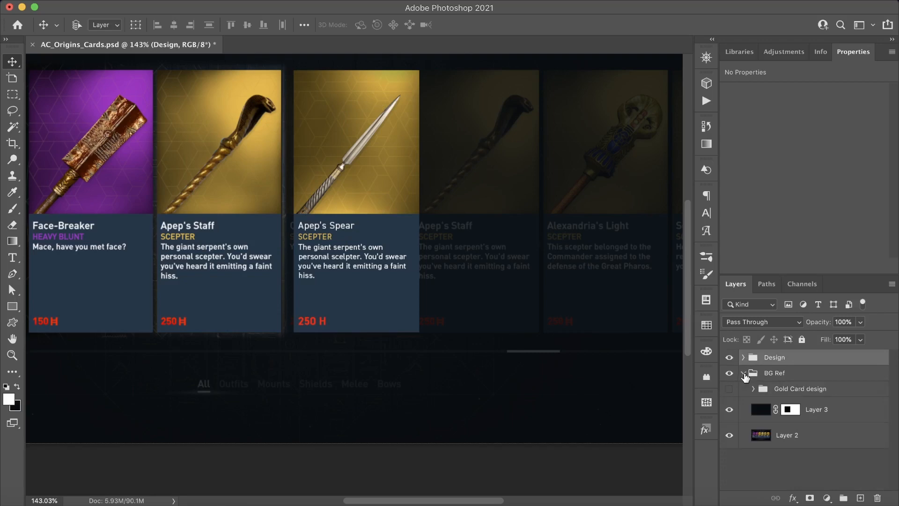
click(729, 389)
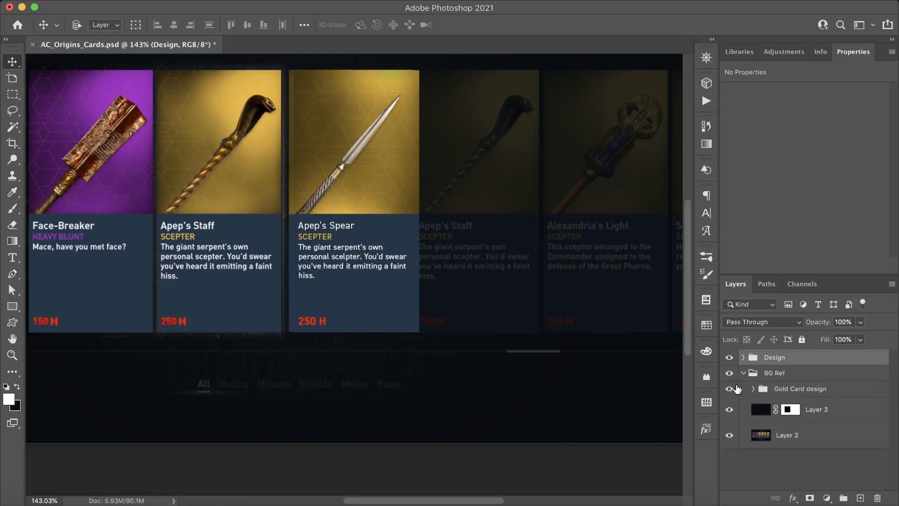
click(729, 357)
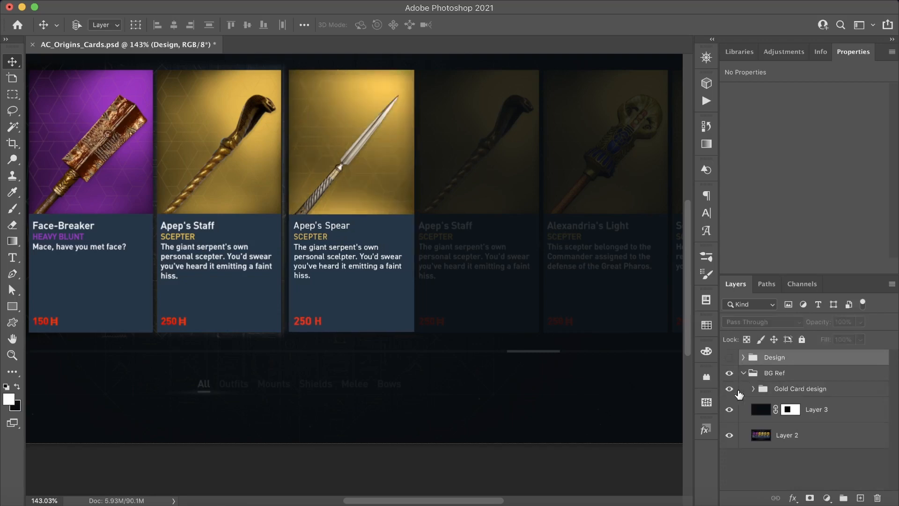
Step: Show the Purple Card design group inside Gold Card design and expand it down to its Card base layer
click(753, 389)
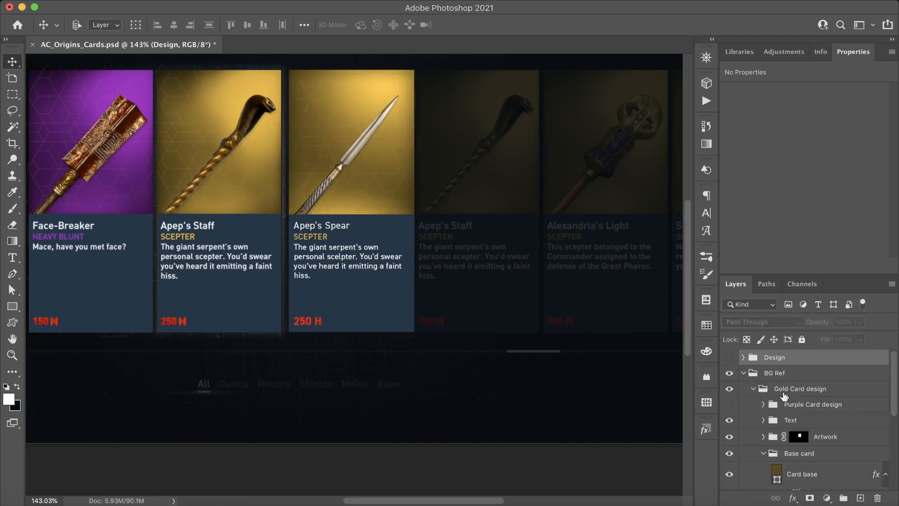
click(729, 405)
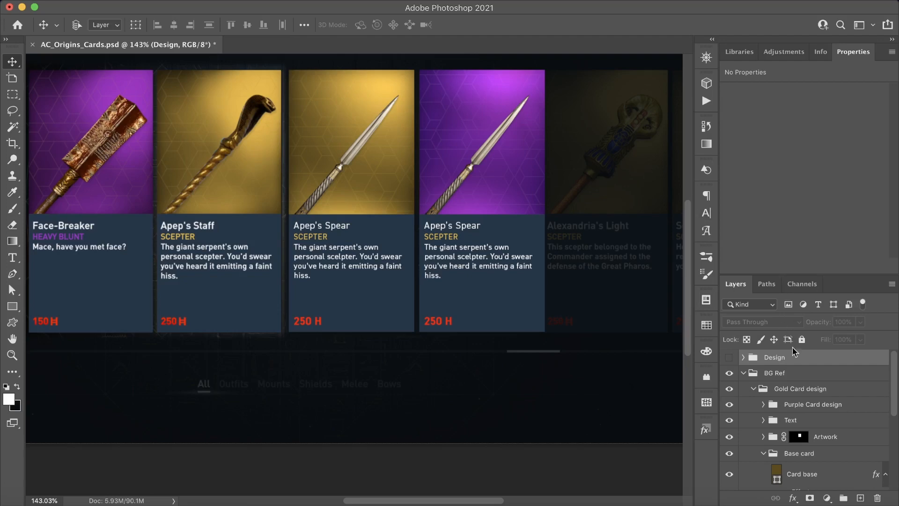
click(764, 405)
scroll(767, 412, down, 2)
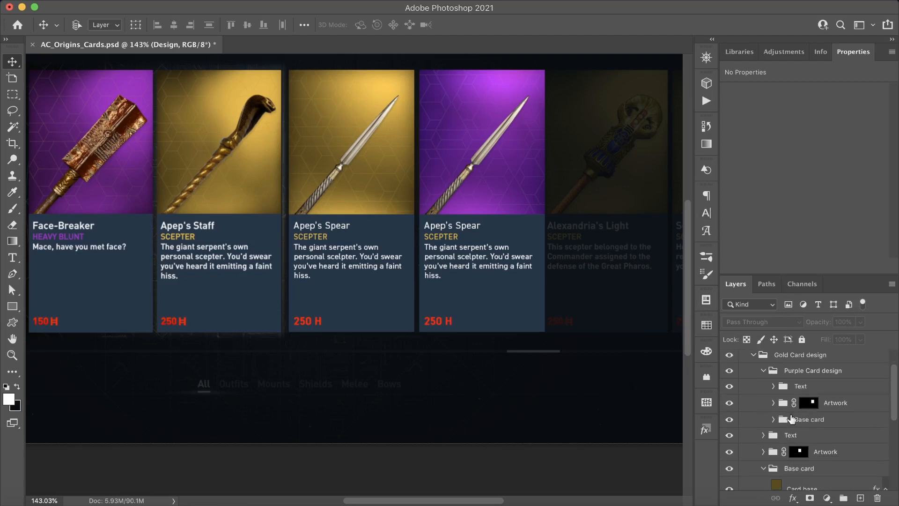
click(773, 419)
scroll(787, 426, down, 1)
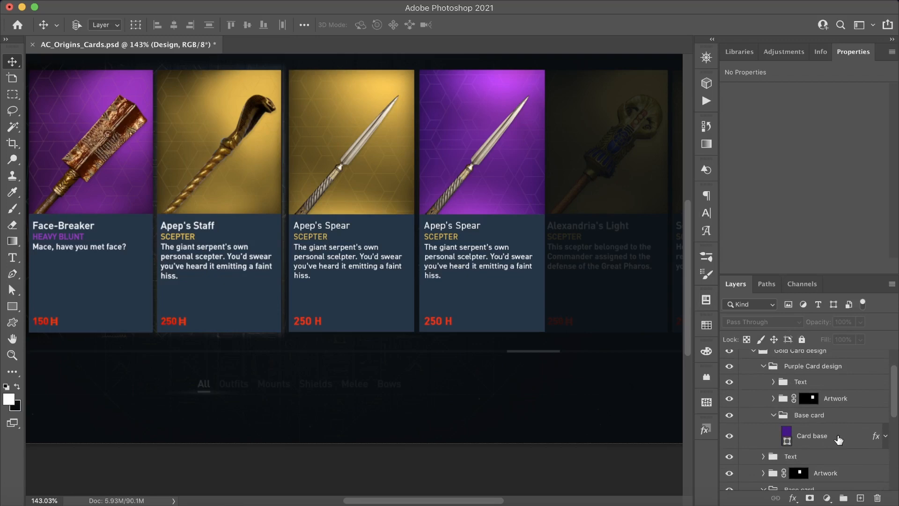
Step: Expand the purple card's Card base effects and open the settings of its topmost Gradient Overlay
click(885, 435)
scroll(825, 426, down, 5)
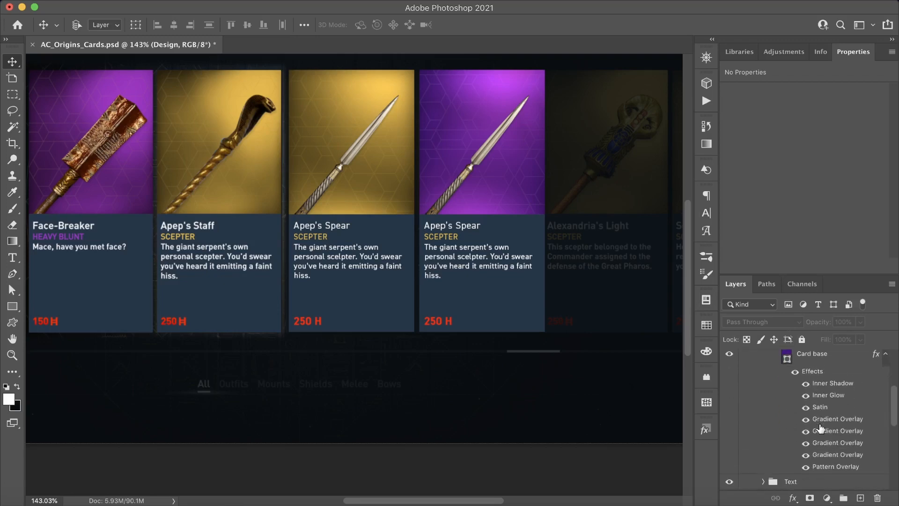
double_click(841, 399)
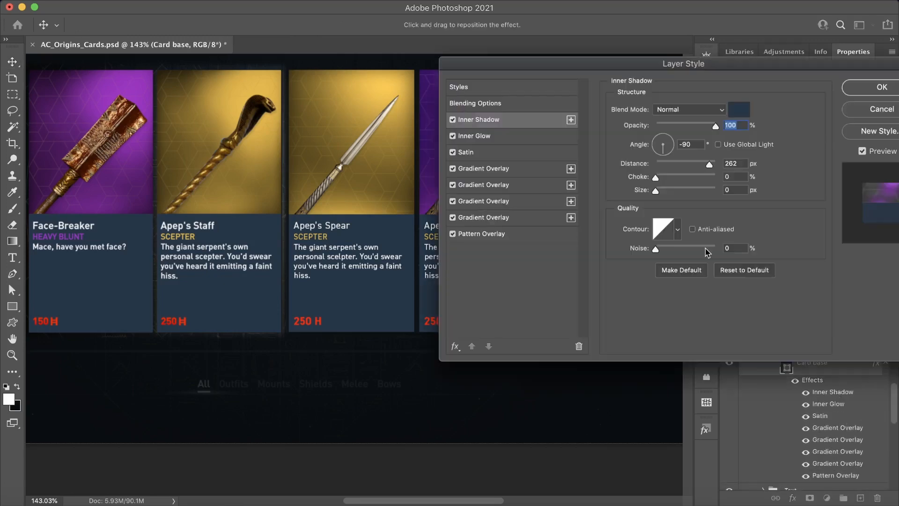
click(486, 169)
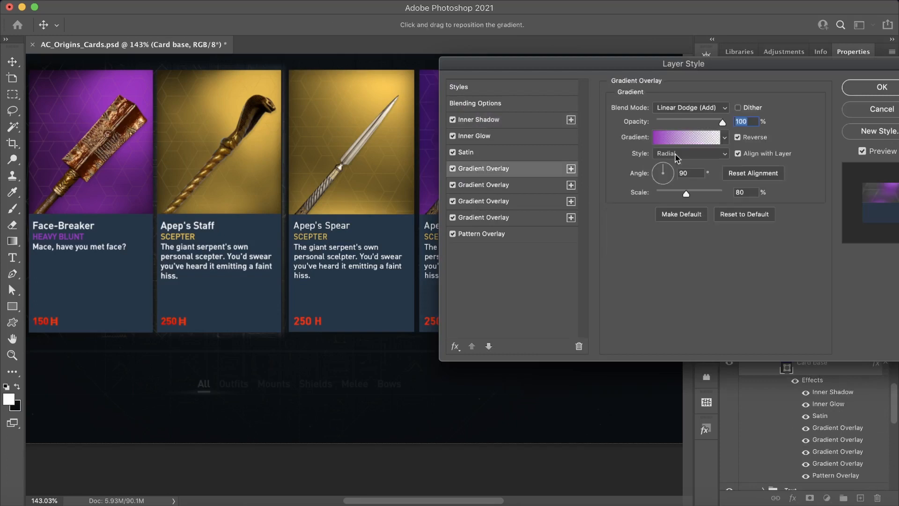
Step: Inspect the hex colour of the purple stop in the overlay's gradient, and close the layer style with the card in view
click(669, 137)
click(898, 422)
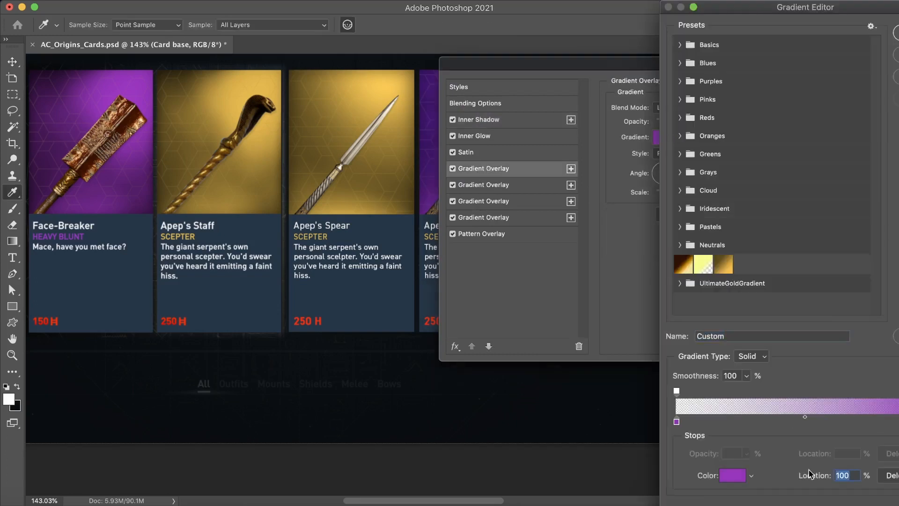
click(733, 476)
click(862, 498)
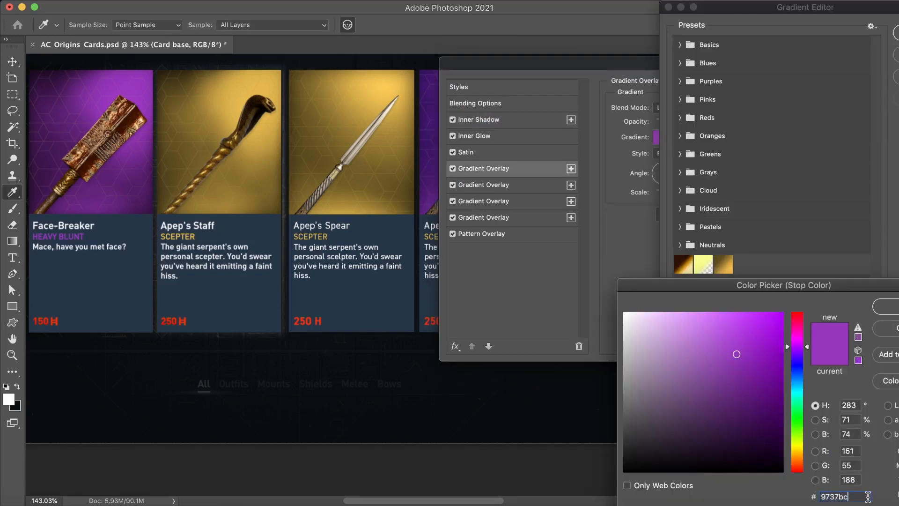
key(Return)
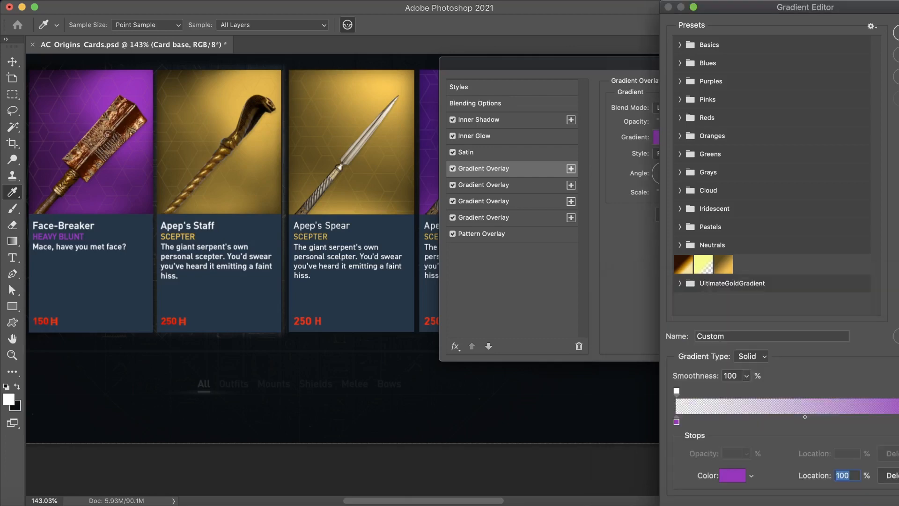
key(Return)
drag(502, 69, 169, 276)
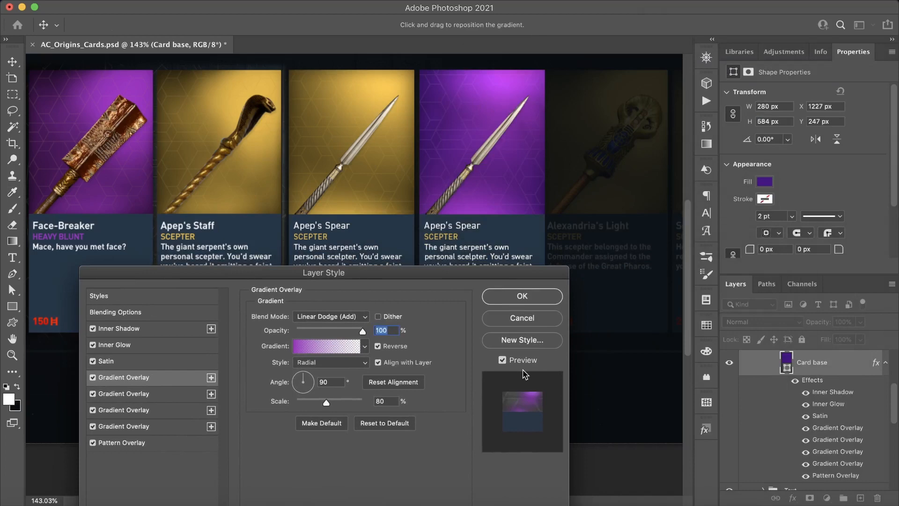
click(521, 295)
Step: Reposition the topmost radial Gradient Overlay so its glow sits toward the purple card's upper-right corner
double_click(843, 427)
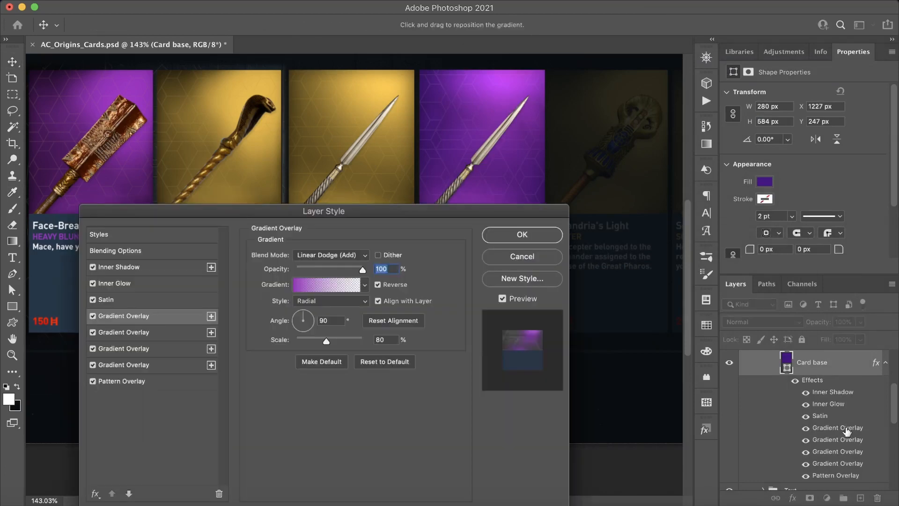
drag(508, 140, 525, 131)
click(535, 239)
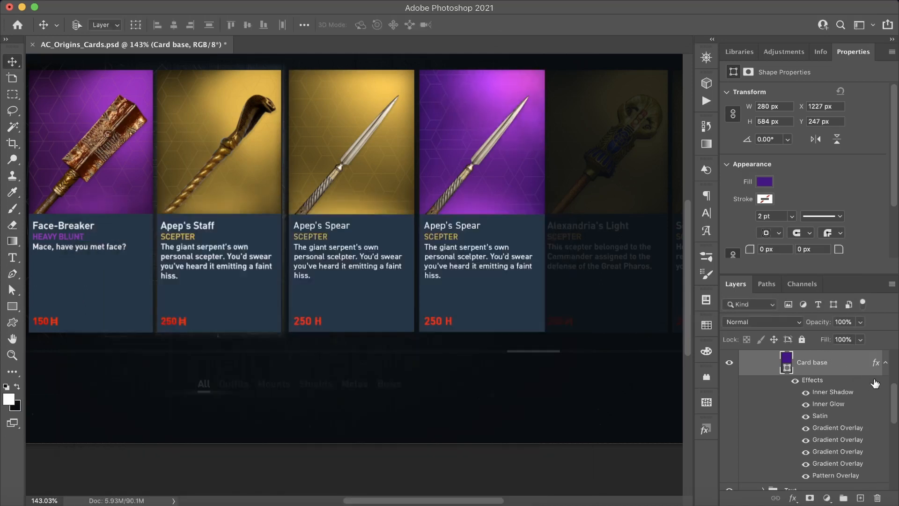
Step: Collapse the Card base effects list and the whole BG Ref group
click(885, 364)
scroll(877, 392, up, 5)
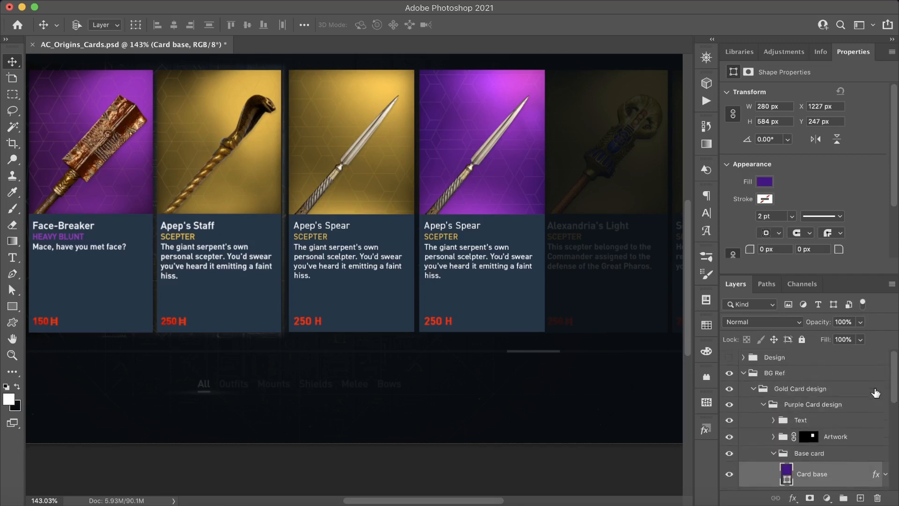
click(743, 374)
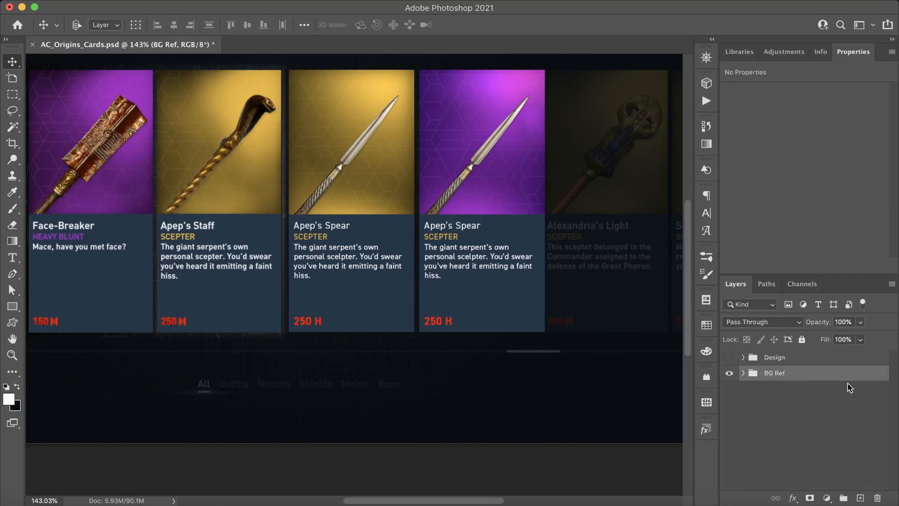